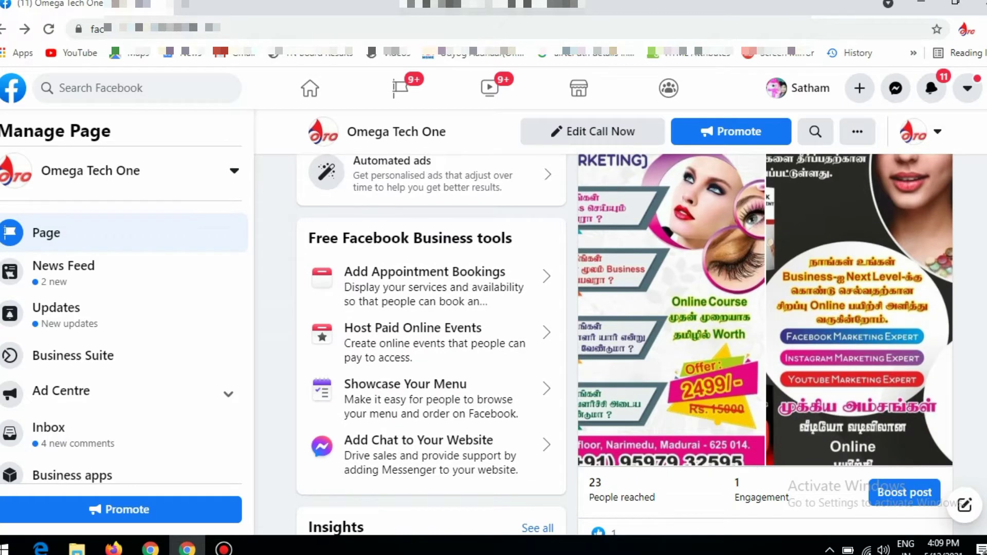
Examine the Omega Tech One page and the photos in its digital marketing course post.
scroll(624, 344, down, 3)
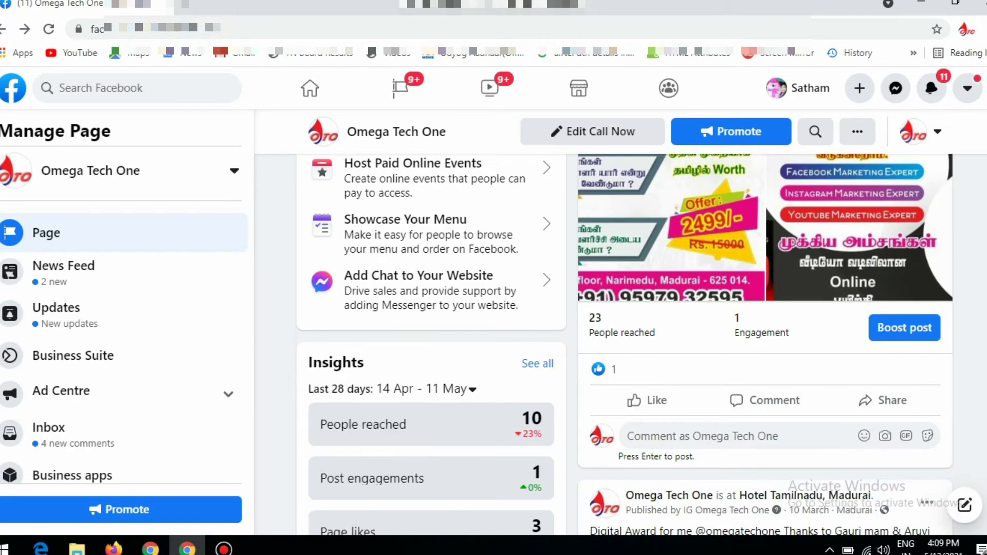
scroll(709, 251, up, 3)
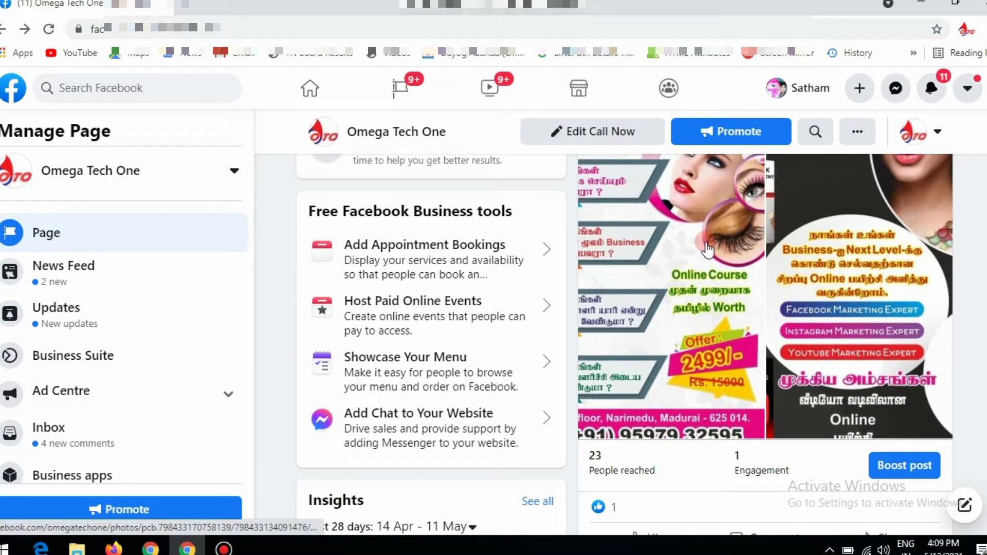
click(708, 251)
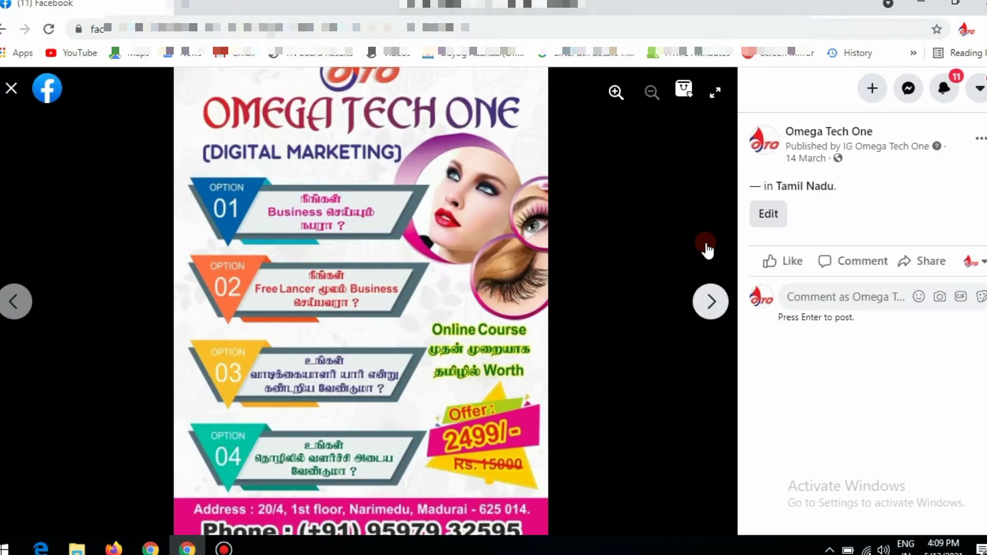
click(711, 303)
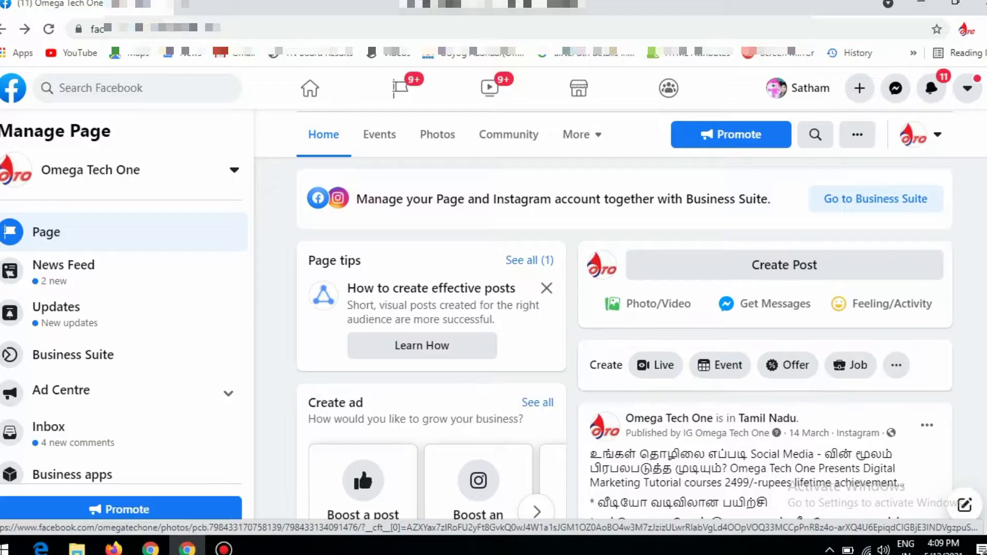
scroll(617, 335, down, 6)
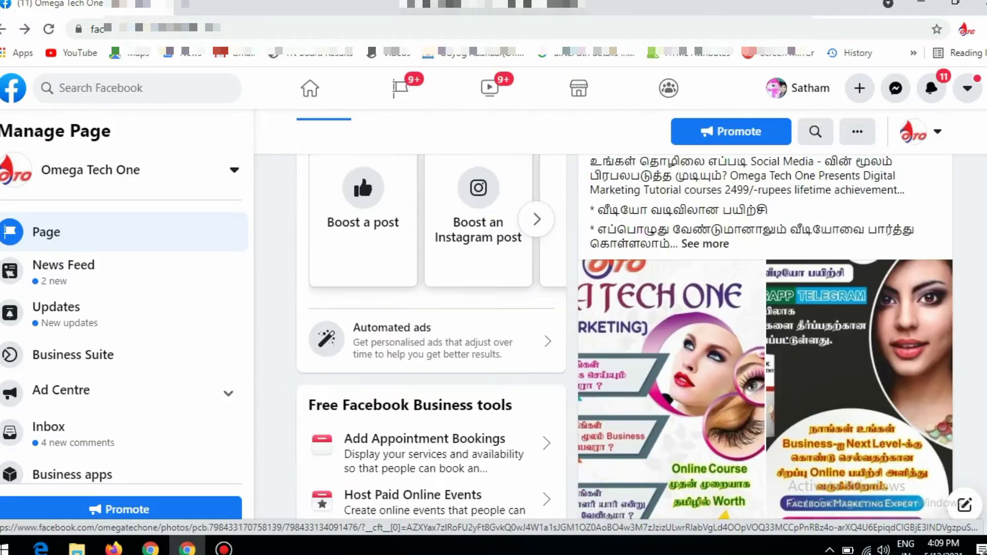
scroll(616, 334, up, 6)
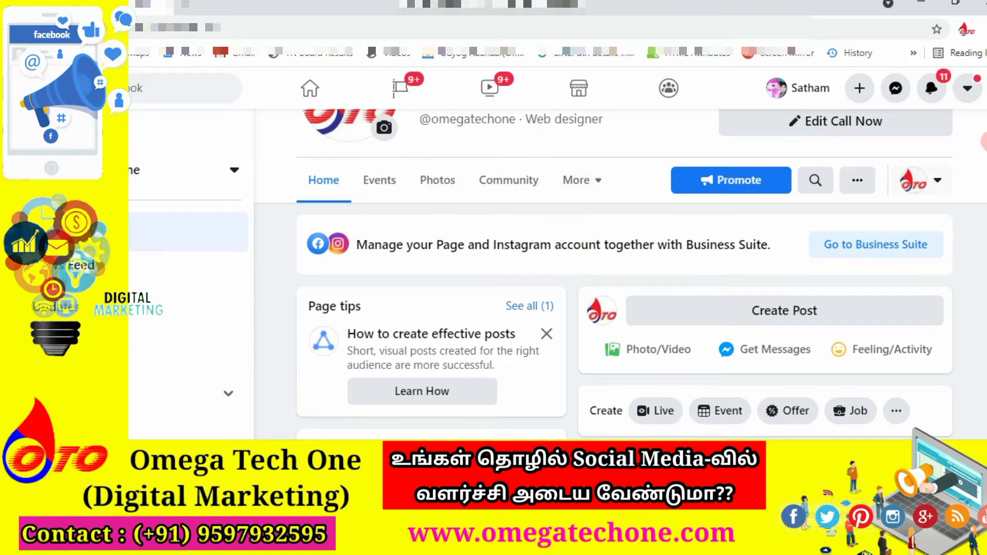
scroll(617, 272, up, 5)
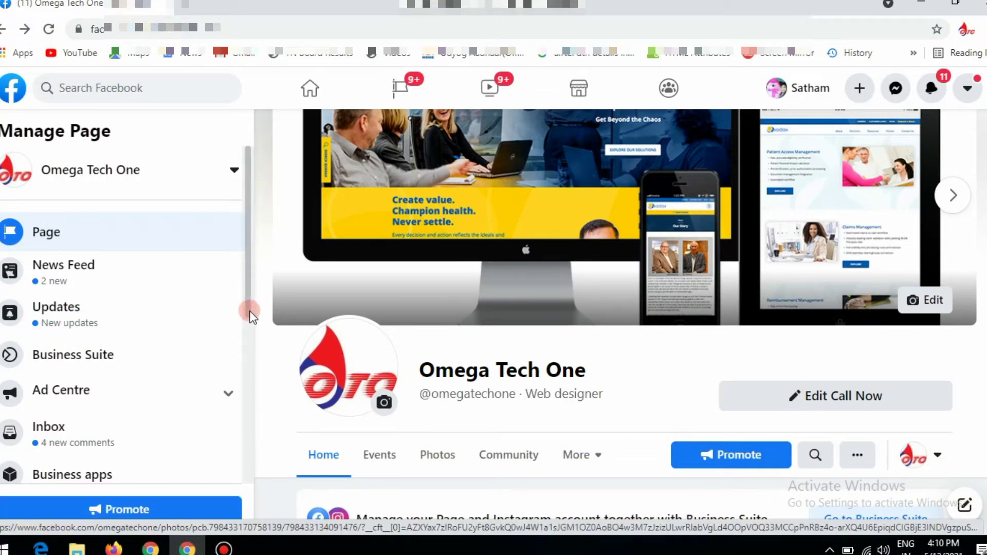
Start a promotion for the Omega Tech One page with the goal Get more leads.
scroll(248, 313, down, 1)
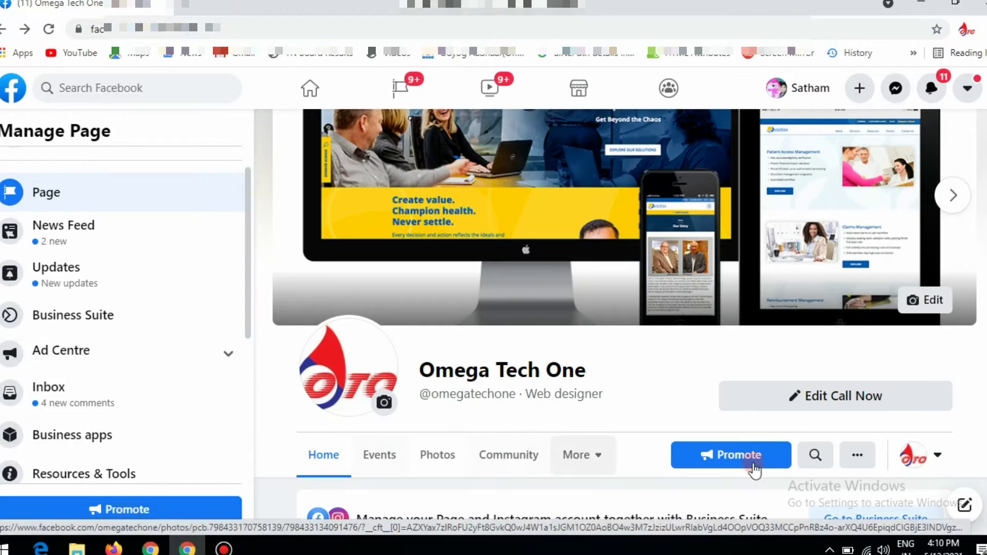
scroll(746, 154, down, 5)
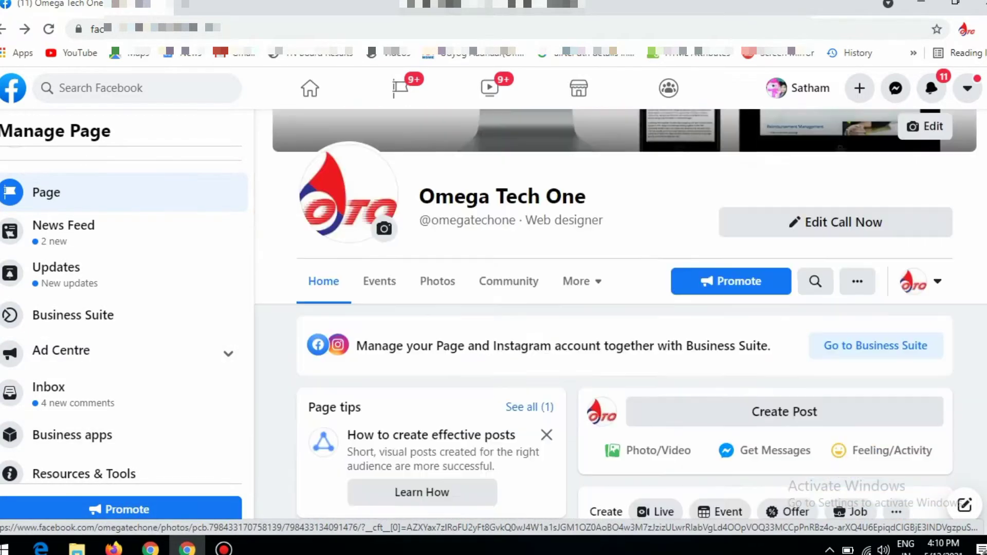
click(729, 198)
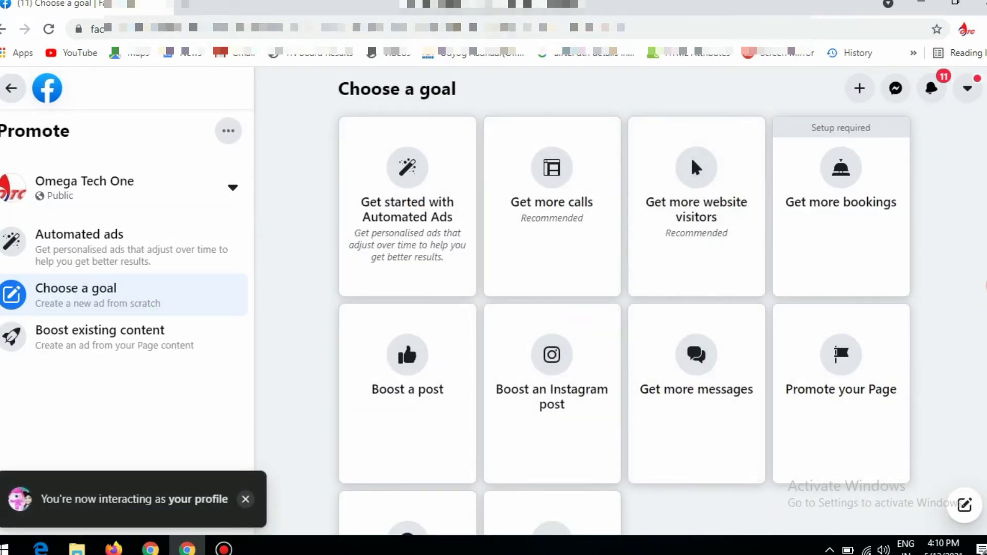
scroll(633, 420, down, 3)
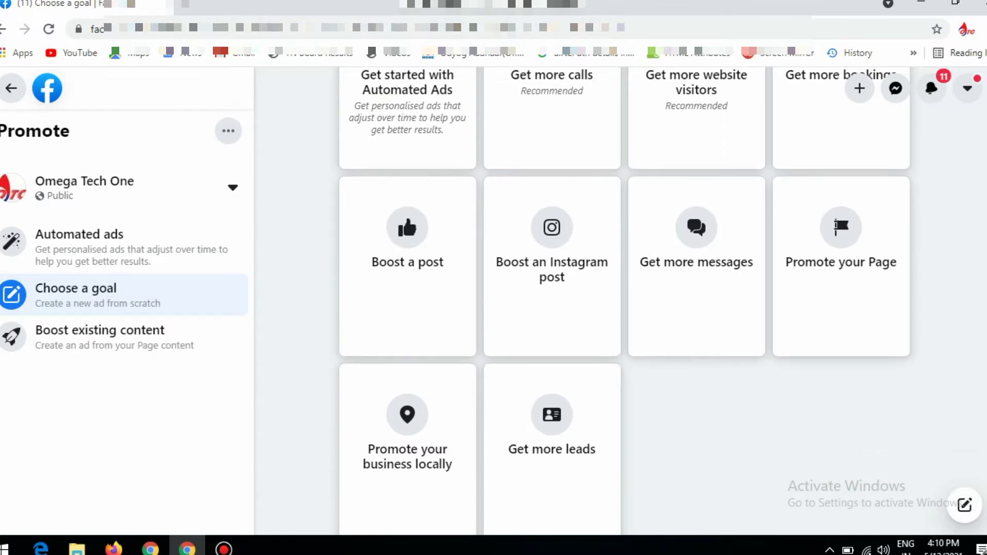
click(587, 417)
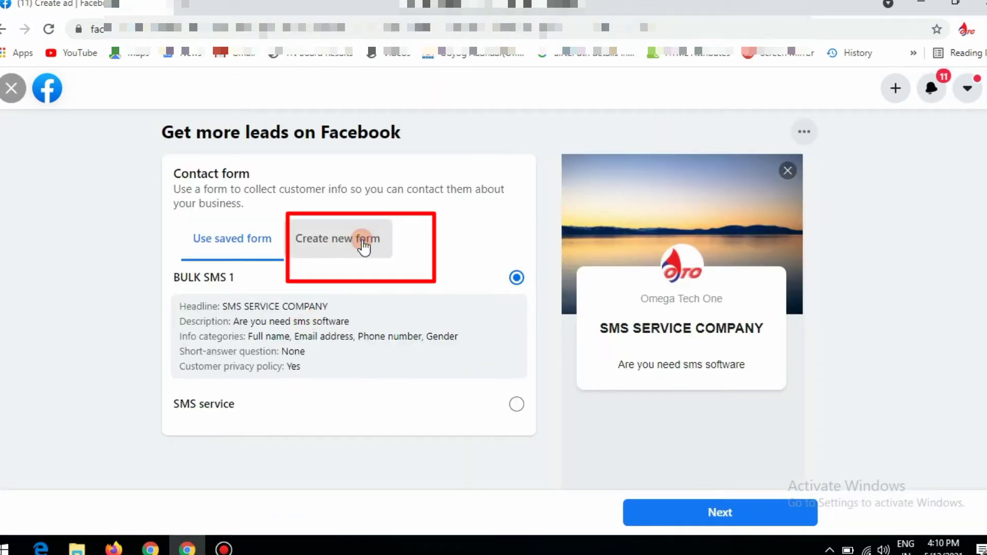
Create a new contact form for the leads ad and name it SMS SERVICE 1.
click(364, 247)
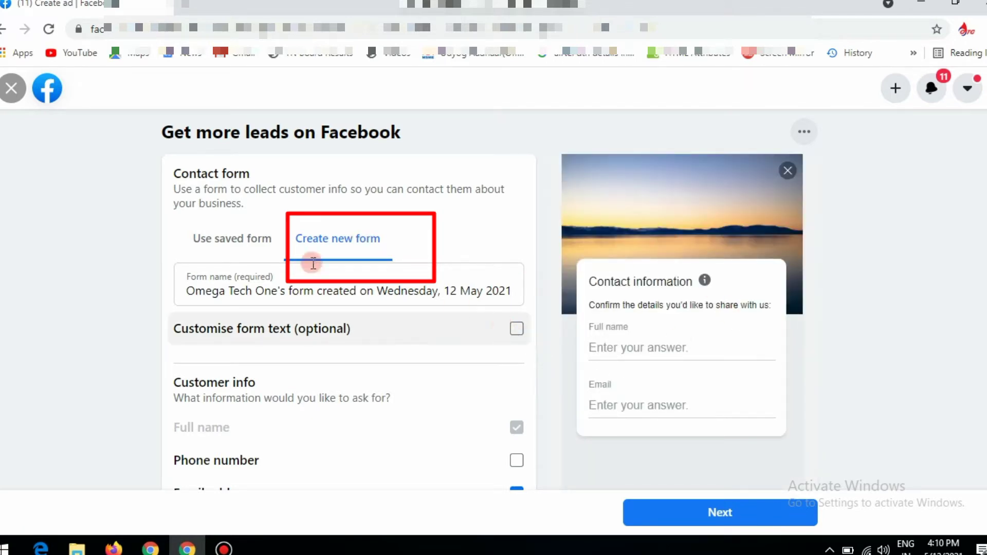
click(381, 282)
key(ctrl+a)
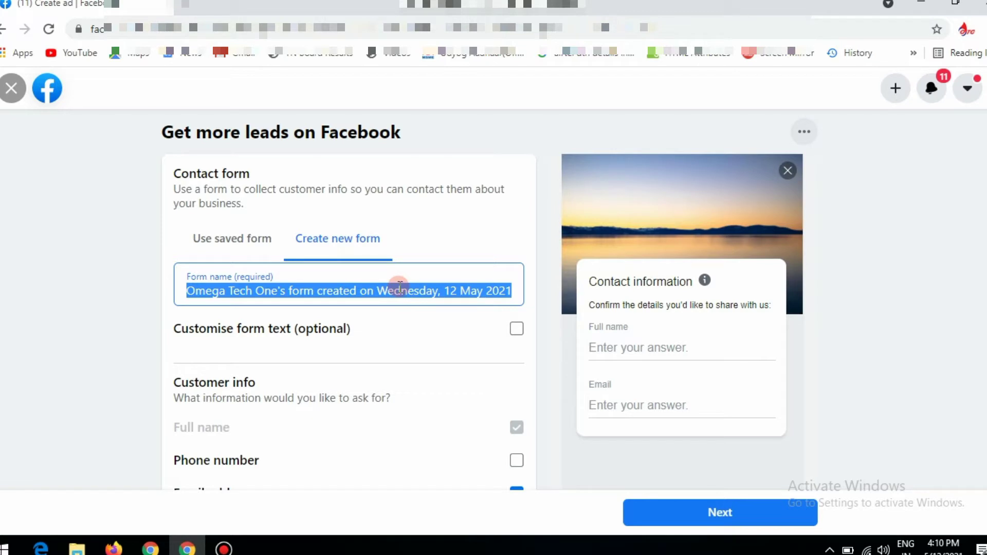
text(SMS)
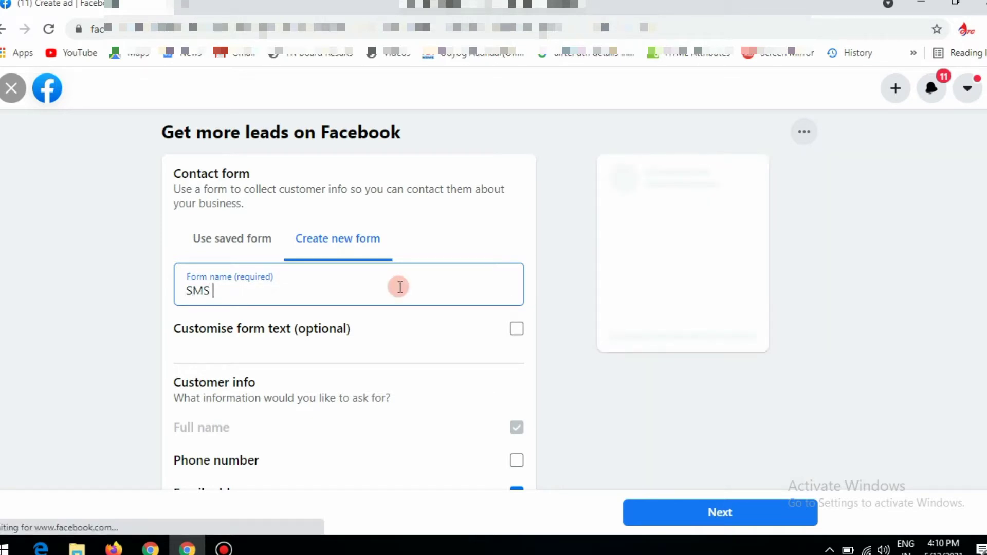
text( SERVICE)
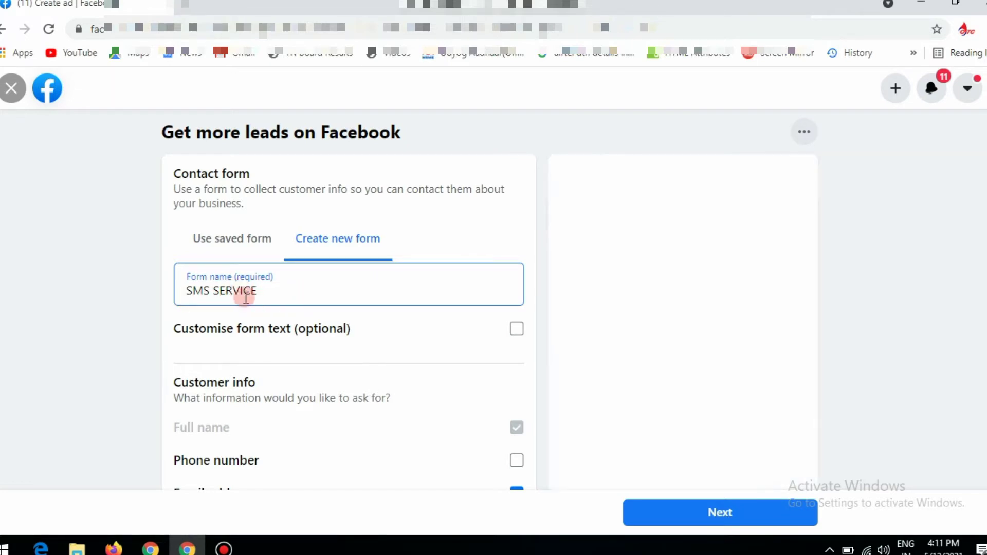
text( 1)
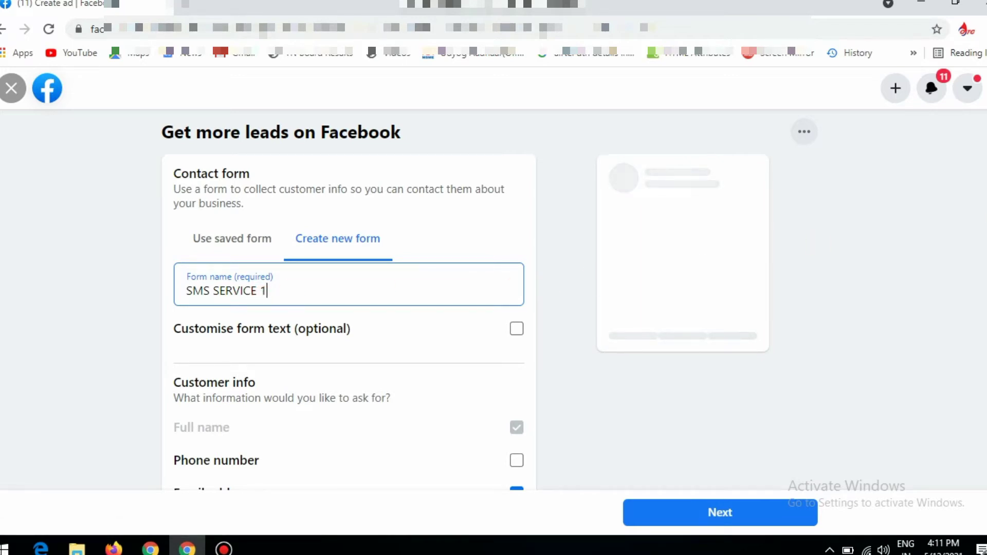
Customise the form text with the headline "Bulk SMS Service" and the description "Are you Need sms Software".
scroll(606, 350, down, 2)
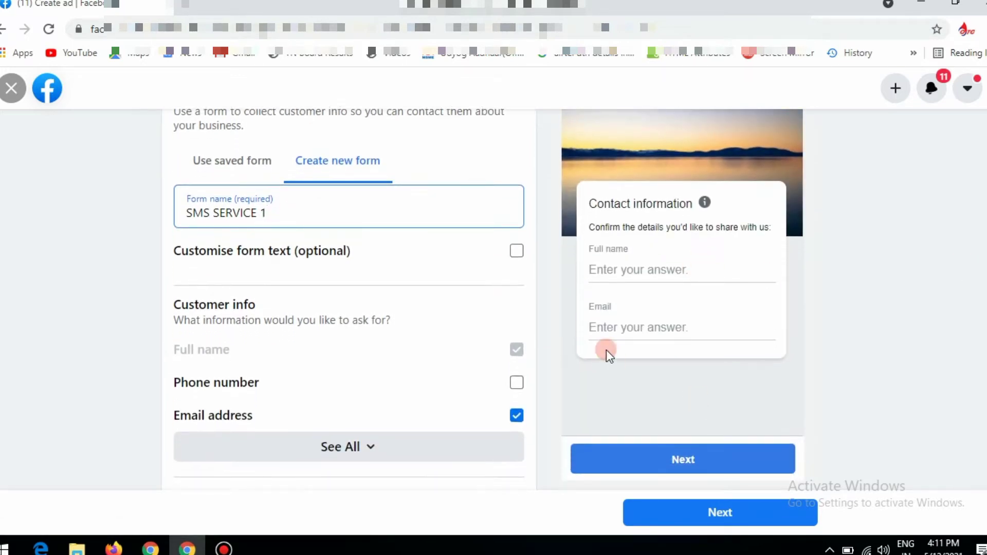
scroll(488, 298, down, 3)
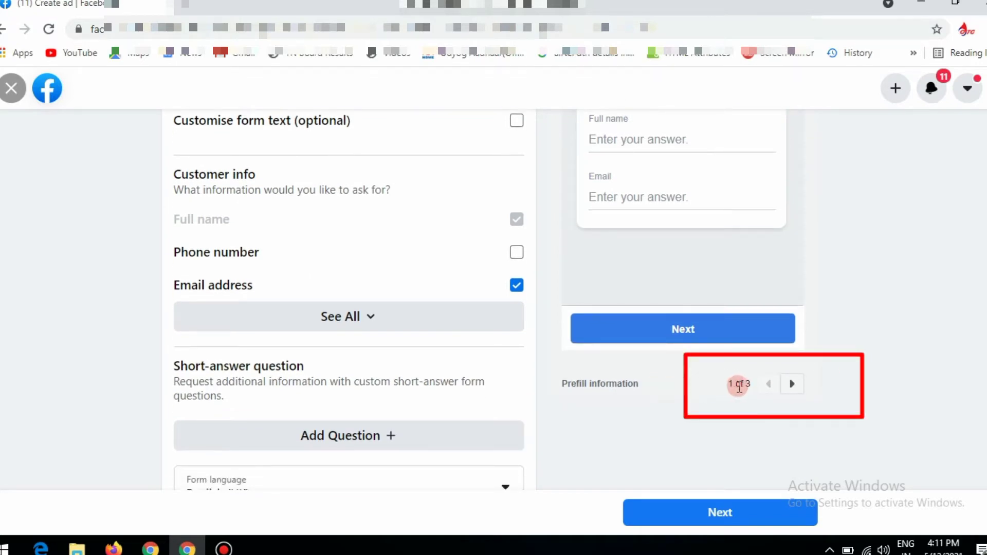
scroll(488, 298, up, 3)
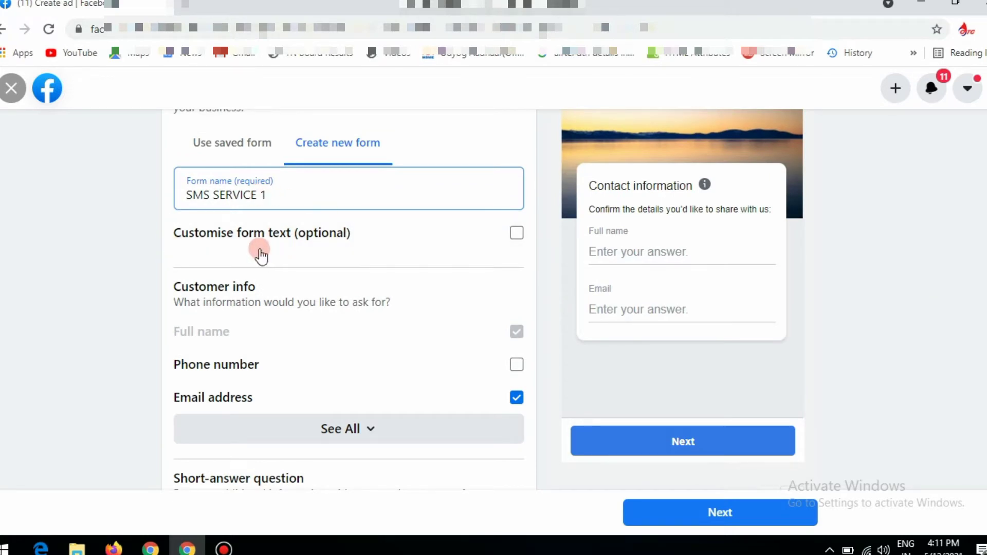
click(516, 234)
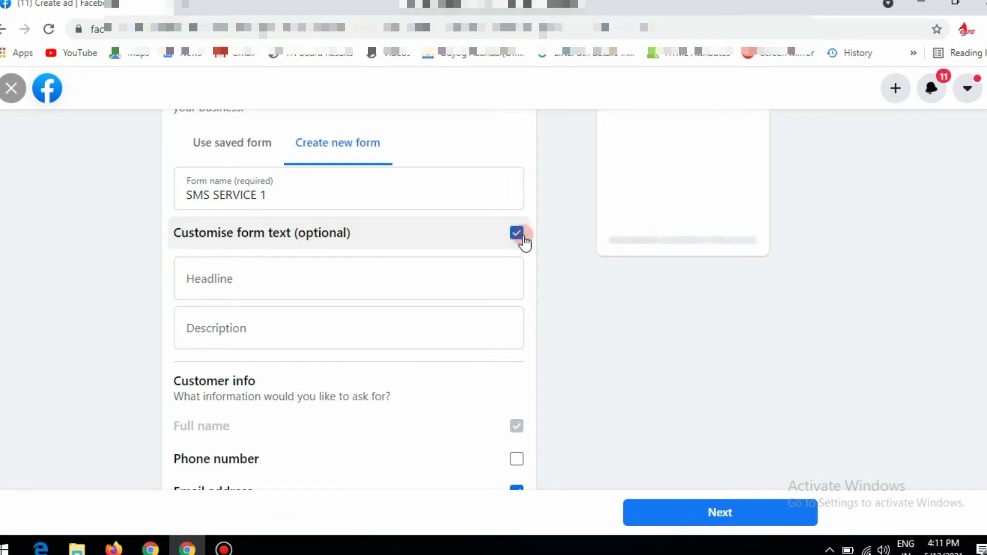
scroll(524, 242, down, 3)
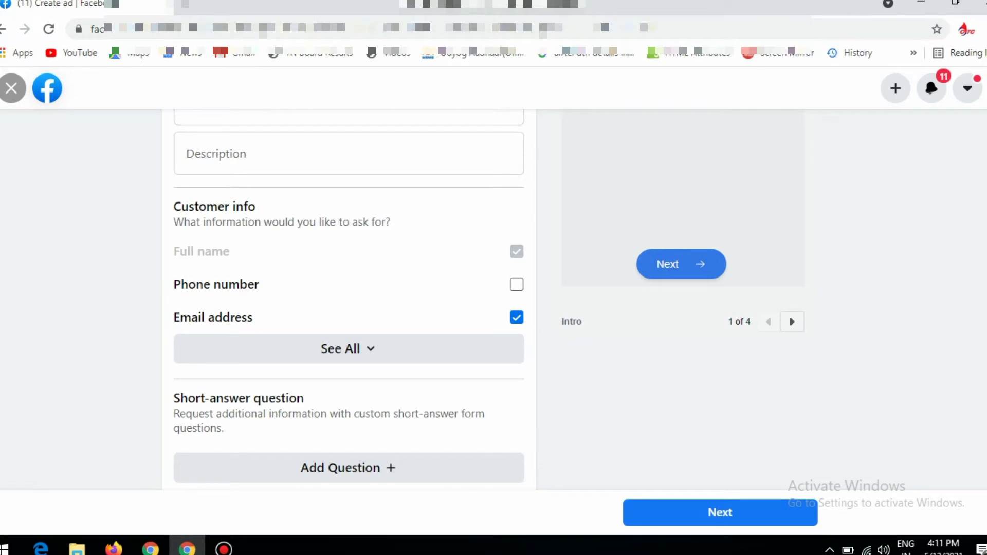
scroll(514, 266, up, 4)
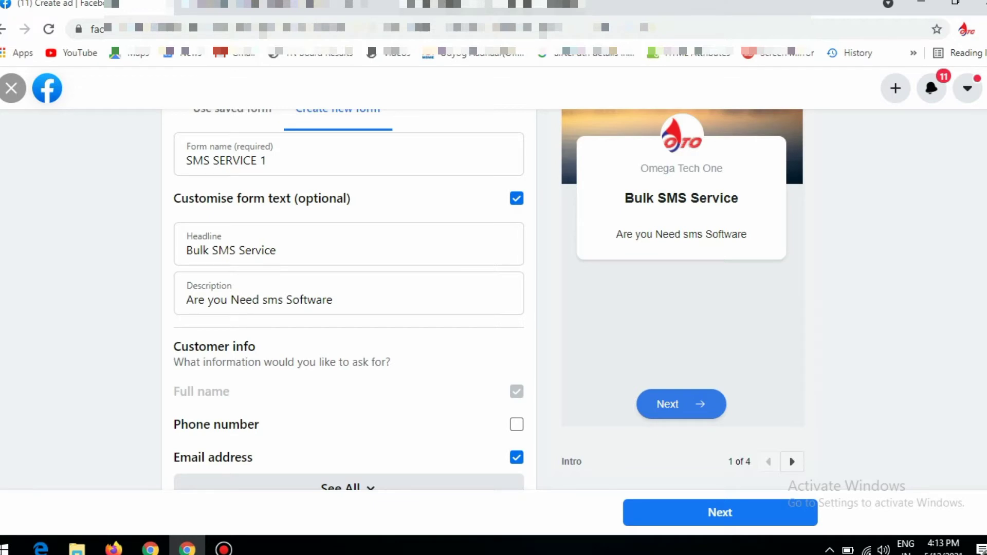
Add phone number and gender to the customer info requested by the form, then collapse the full list of fields.
scroll(488, 299, down, 2)
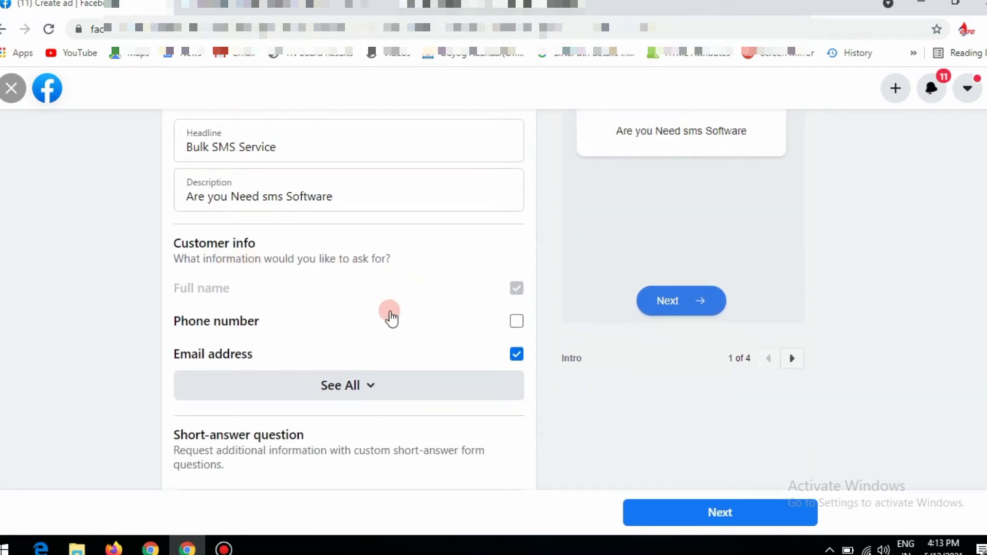
click(333, 393)
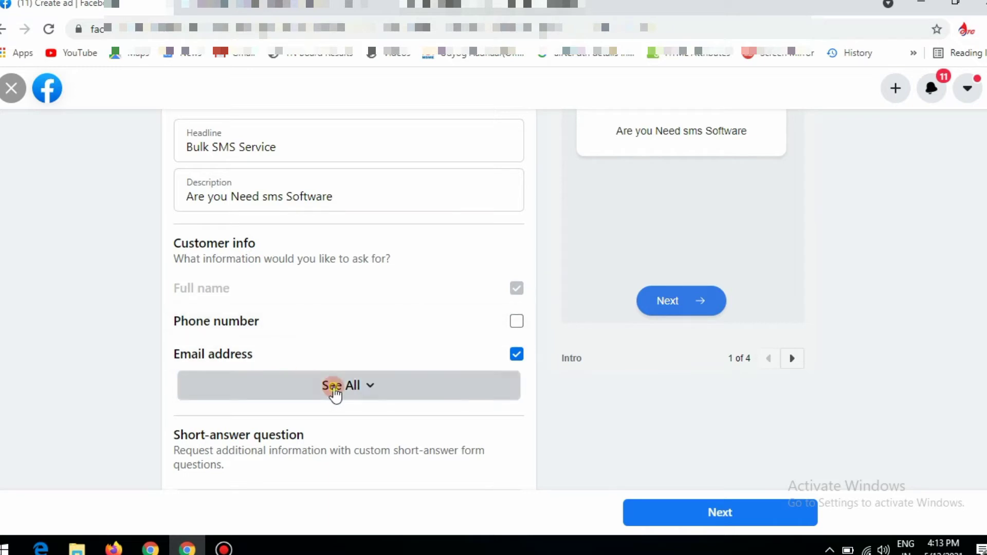
scroll(584, 342, down, 2)
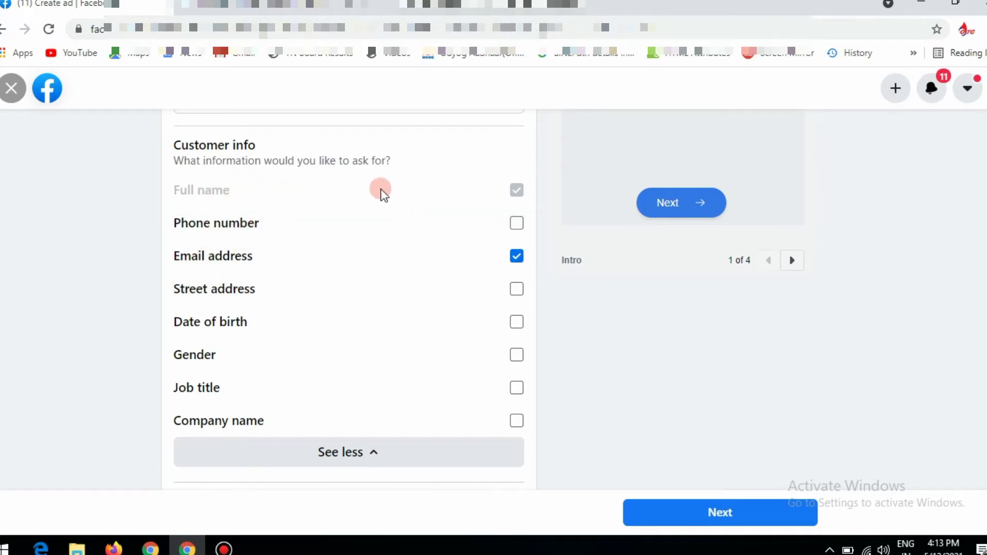
click(516, 225)
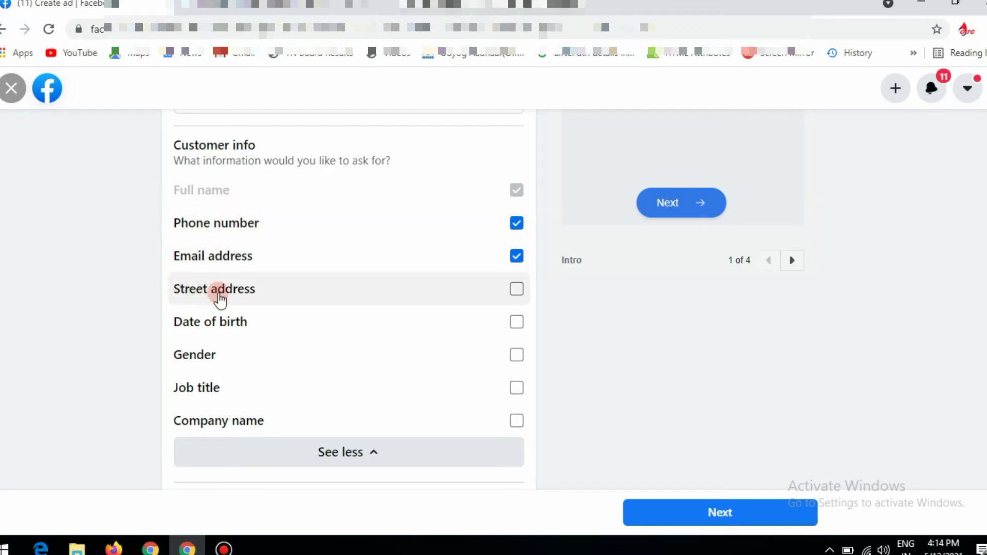
click(518, 357)
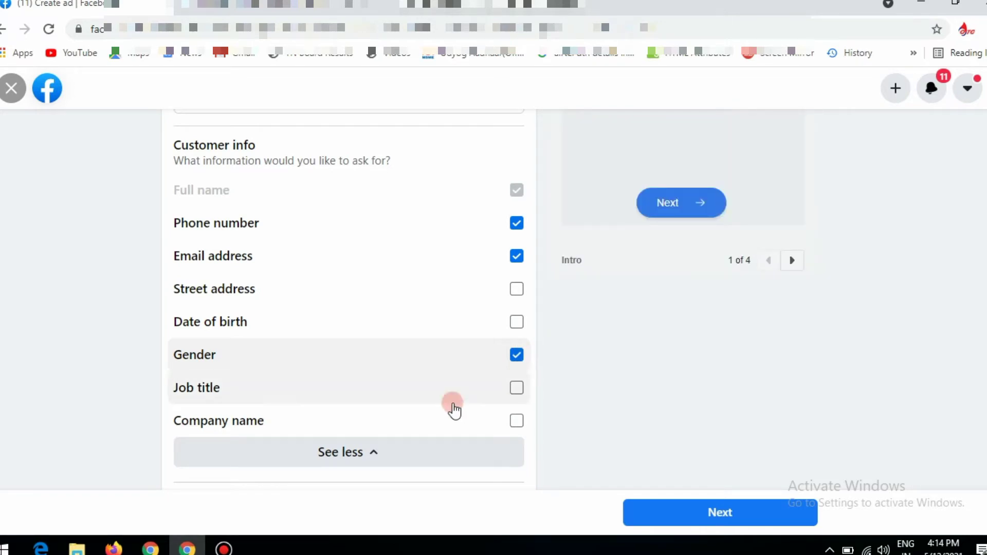
click(385, 453)
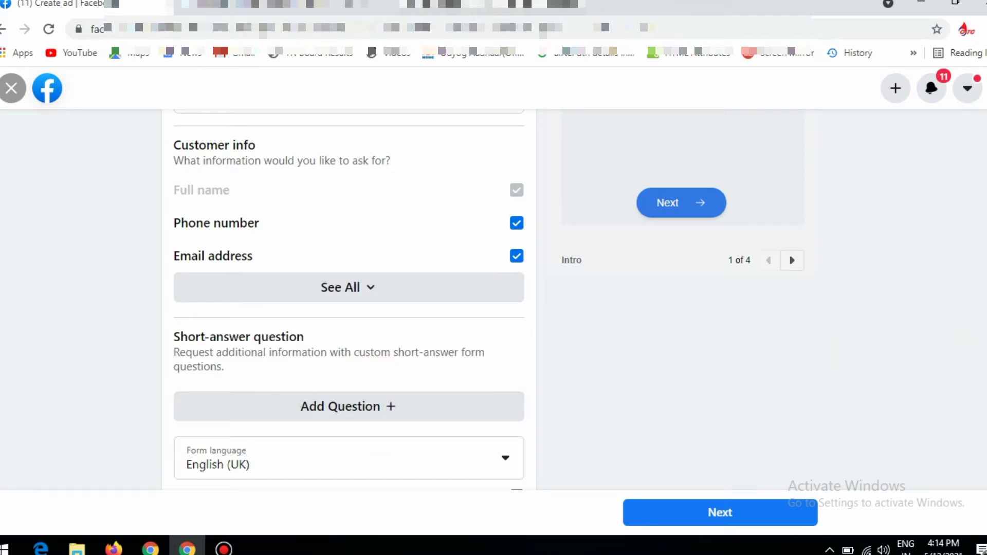
scroll(538, 352, down, 2)
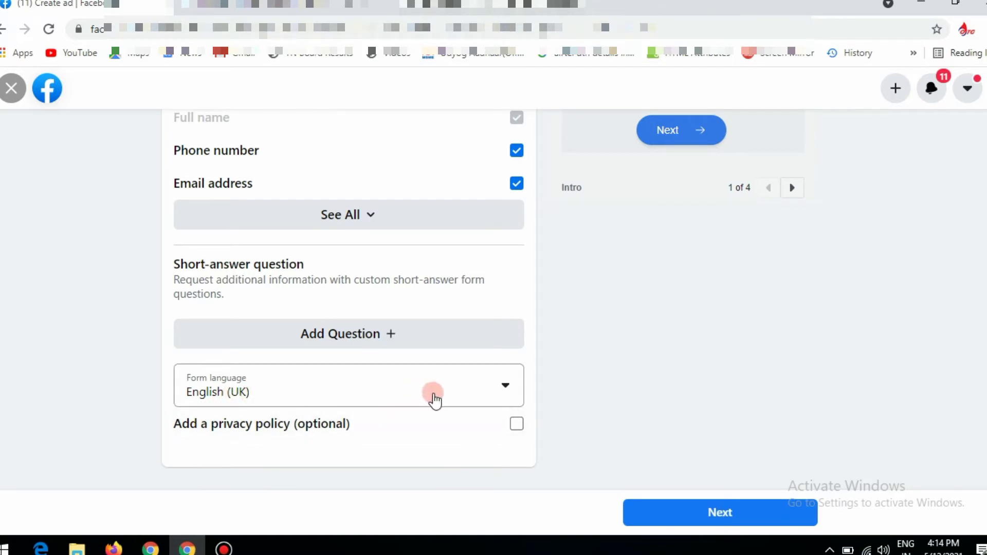
click(517, 424)
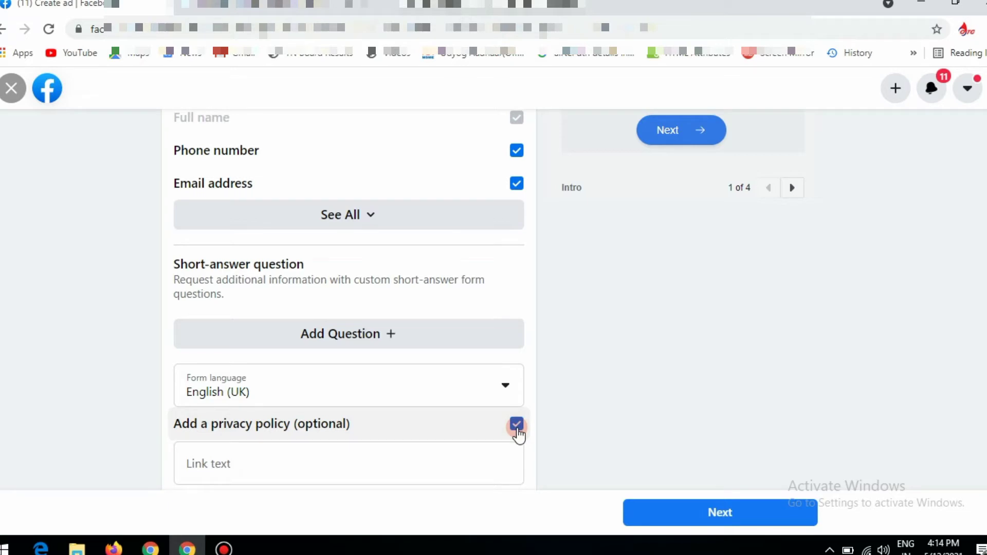
scroll(349, 298, down, 2)
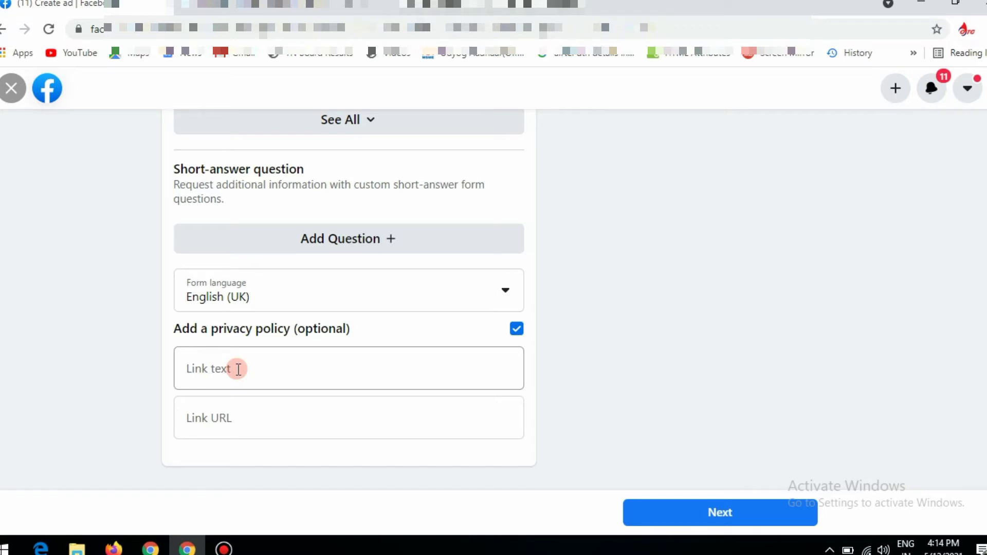
click(233, 412)
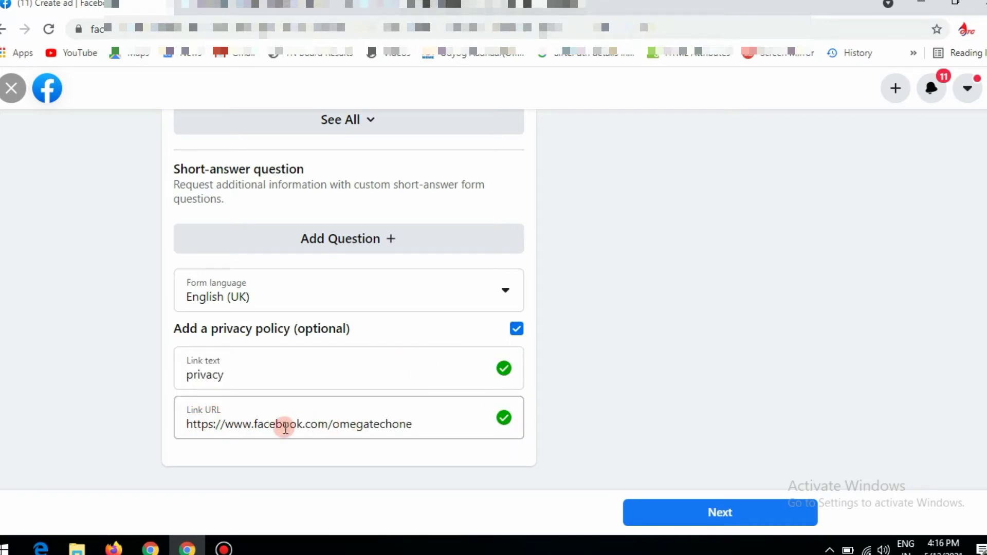
click(220, 374)
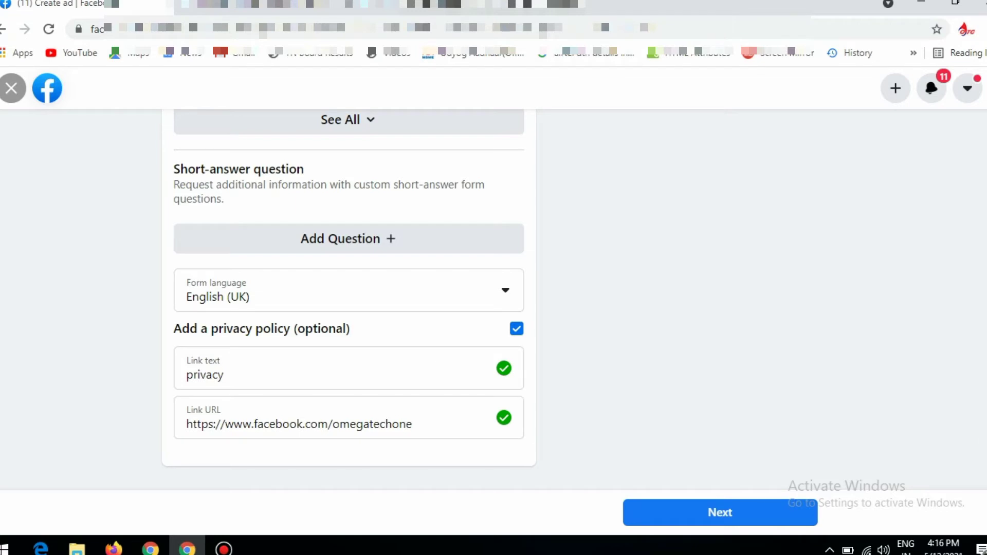
scroll(342, 296, up, 5)
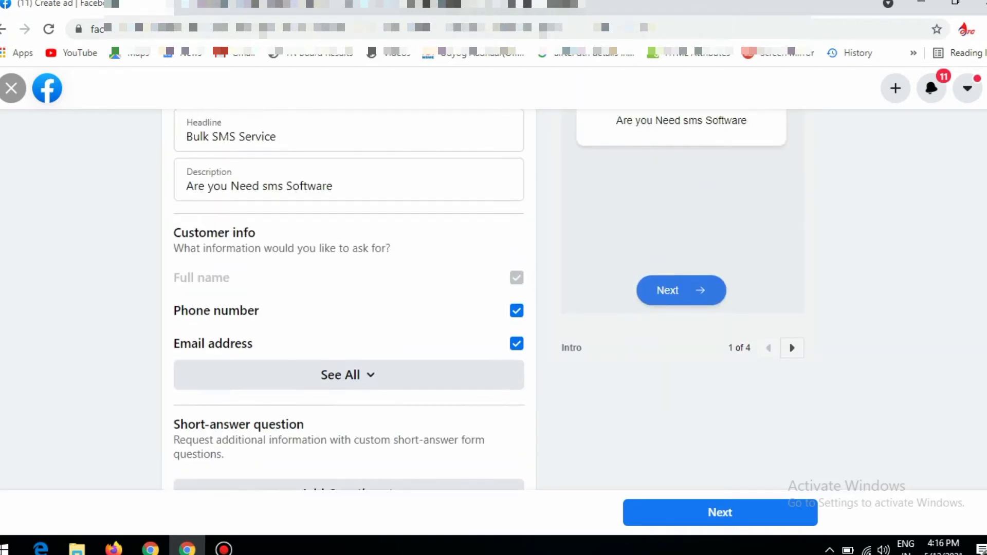
Preview every page of the contact form, from the intro to the message for leads, and continue to the ad creative settings.
scroll(343, 298, up, 2)
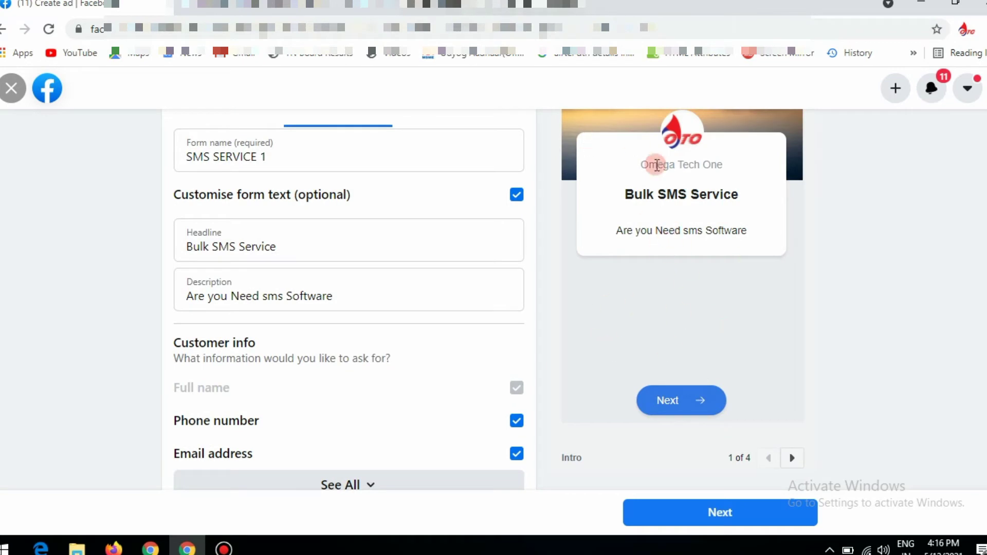
click(792, 458)
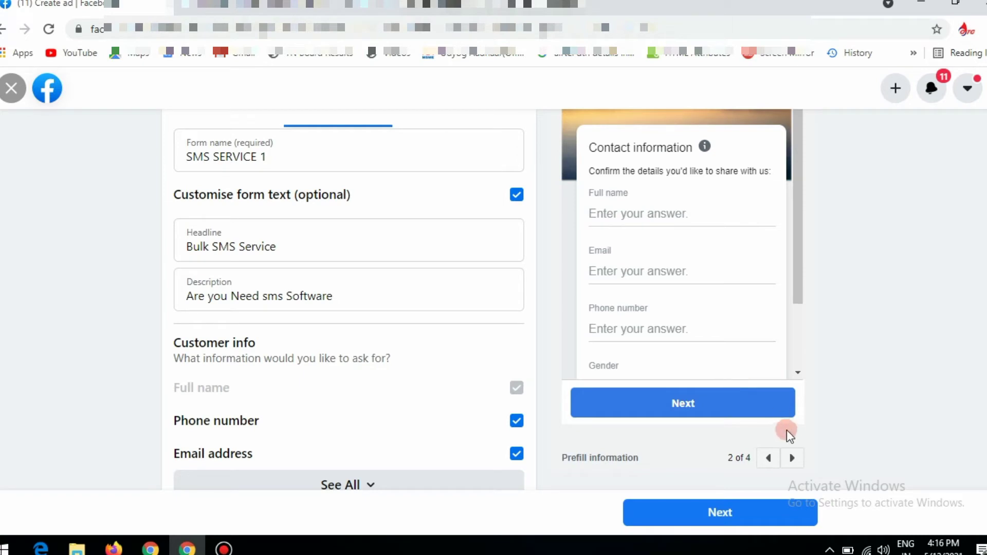
click(794, 460)
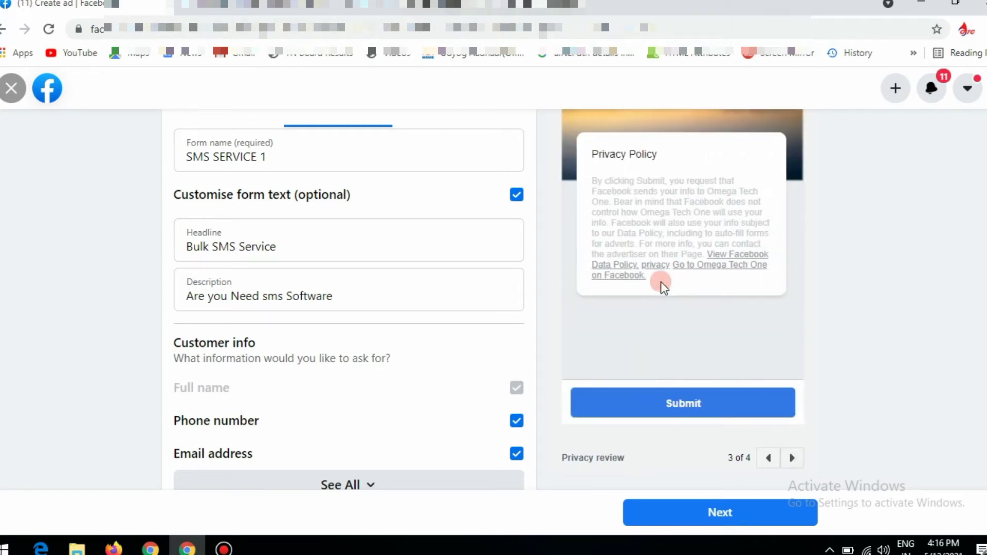
click(793, 457)
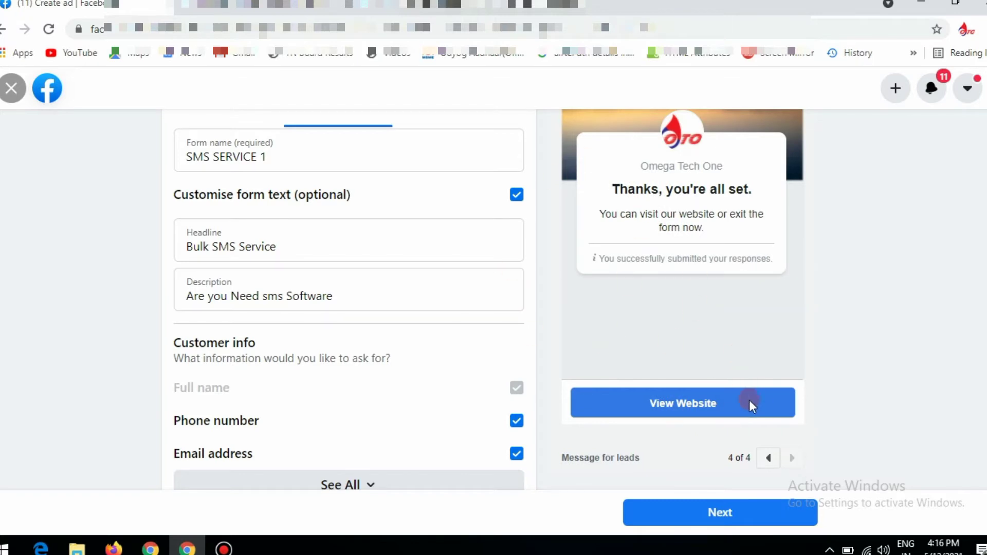
scroll(349, 298, up, 1)
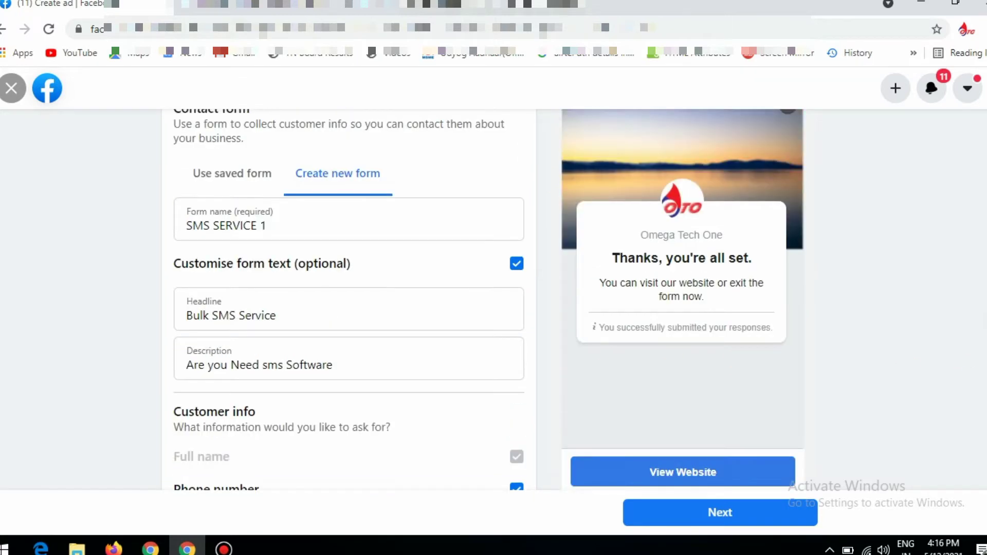
scroll(349, 298, down, 2)
scroll(350, 298, down, 2)
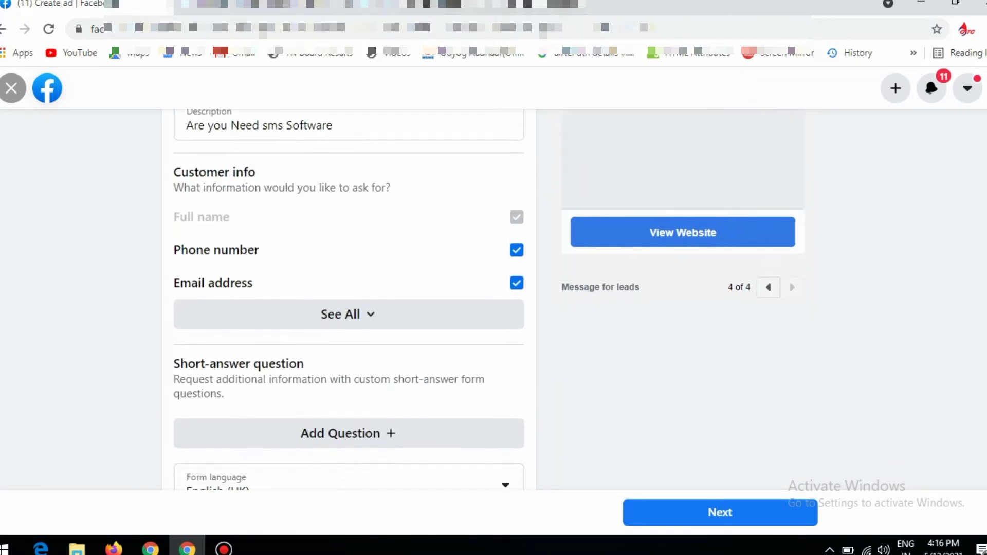
click(750, 514)
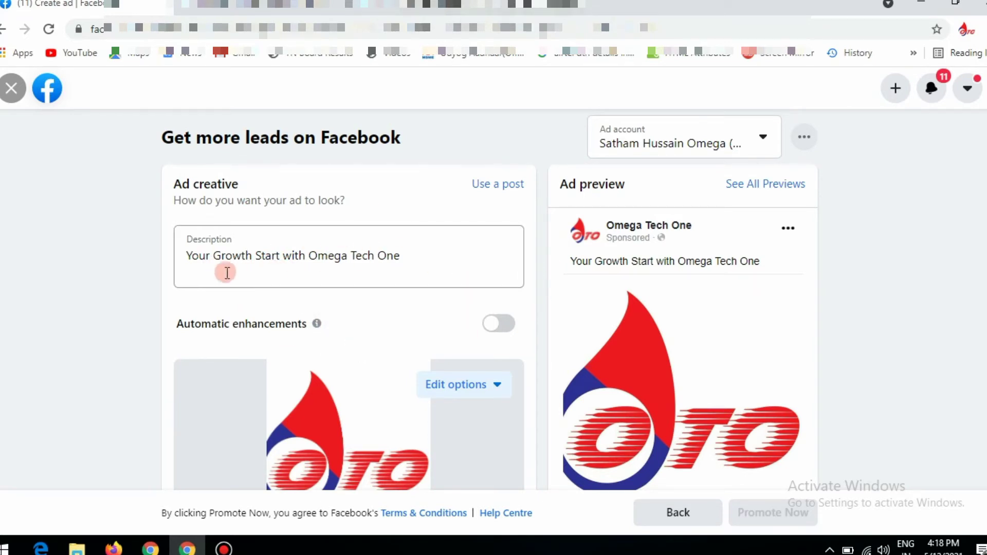
Set the ad description to "Your Growth Start with Omega Tech One we are provide sms service" and replace the logo with the yellow SMS marketing image.
triple_click(414, 256)
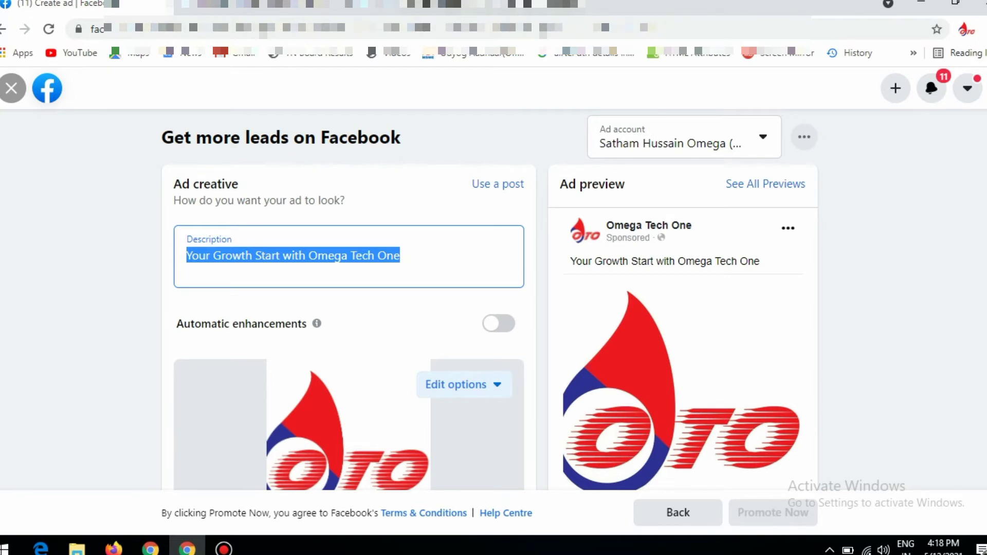
scroll(491, 300, down, 2)
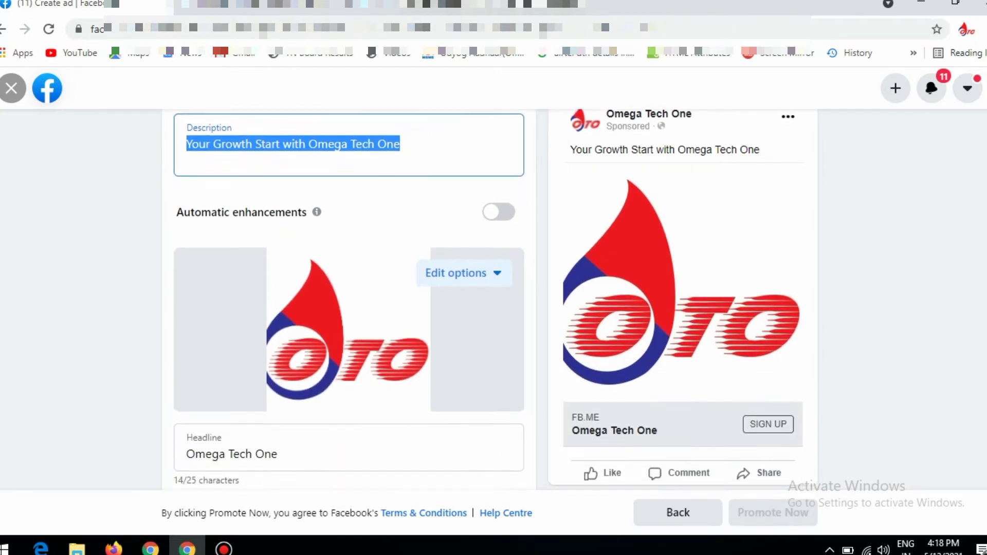
click(497, 270)
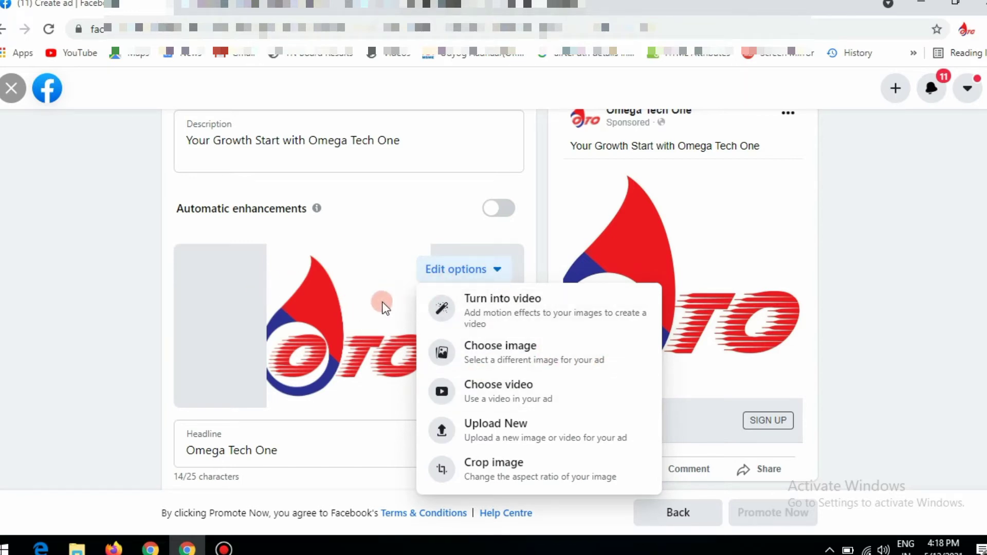
click(271, 509)
click(496, 271)
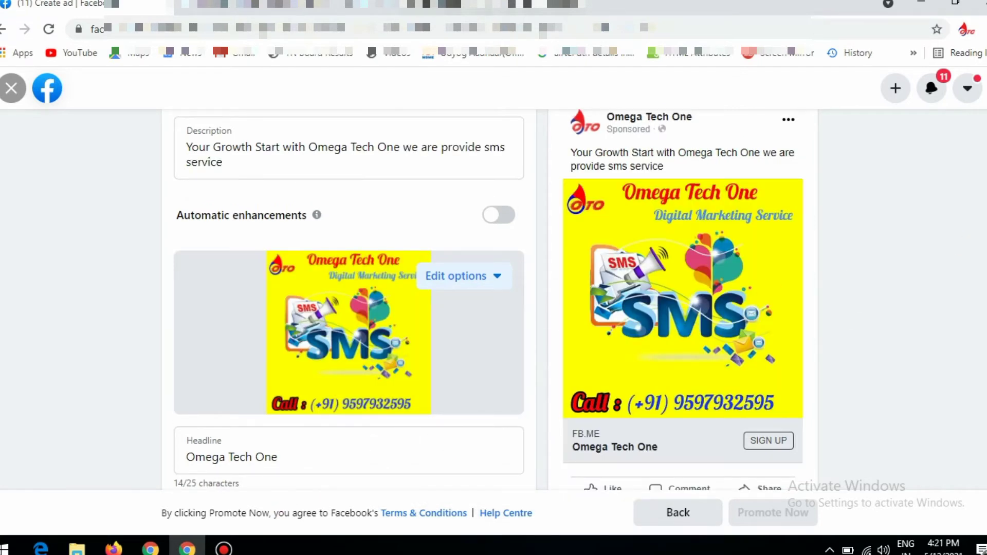
scroll(350, 298, down, 1)
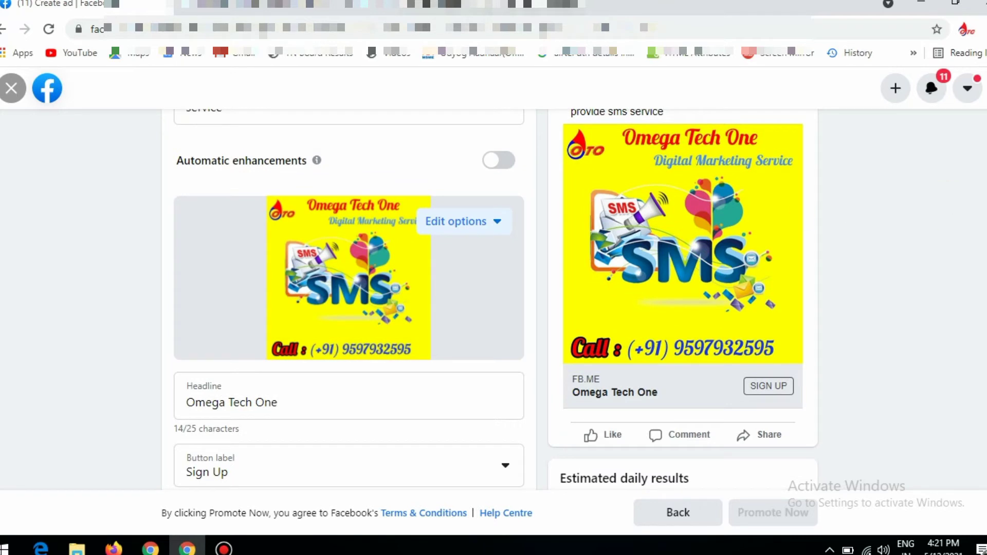
scroll(689, 211, up, 2)
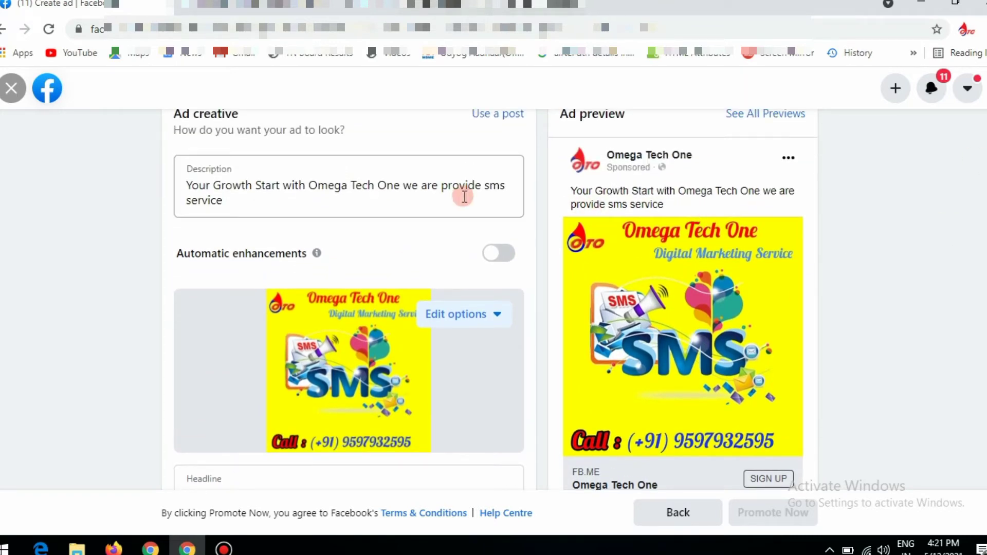
click(246, 188)
click(654, 202)
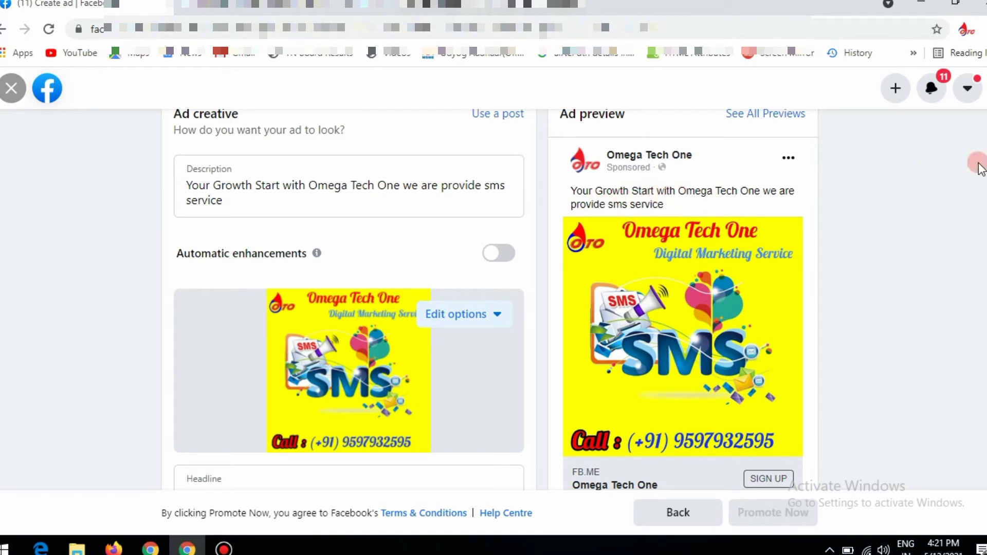
Replace the ad headline with "SMS software".
scroll(495, 299, down, 3)
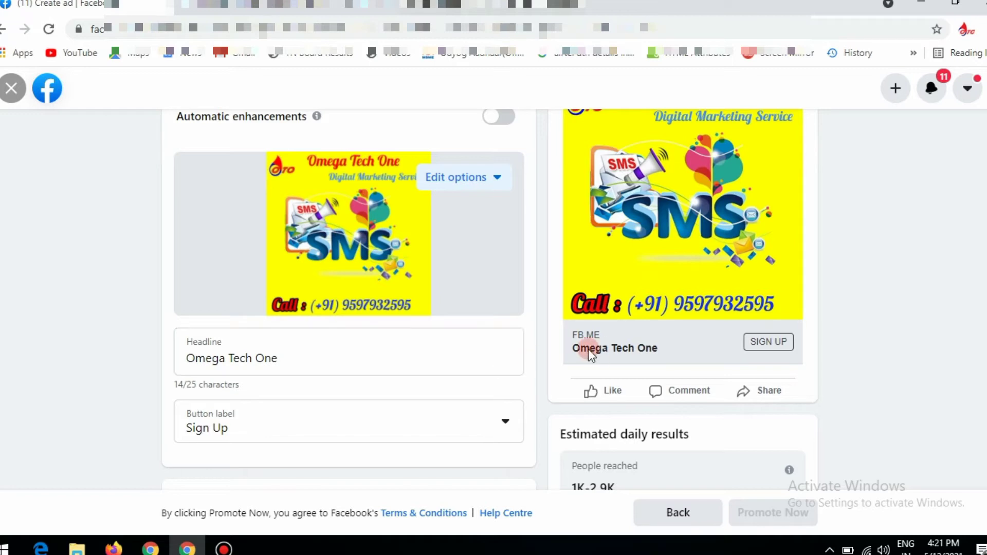
triple_click(297, 365)
click(297, 364)
triple_click(297, 365)
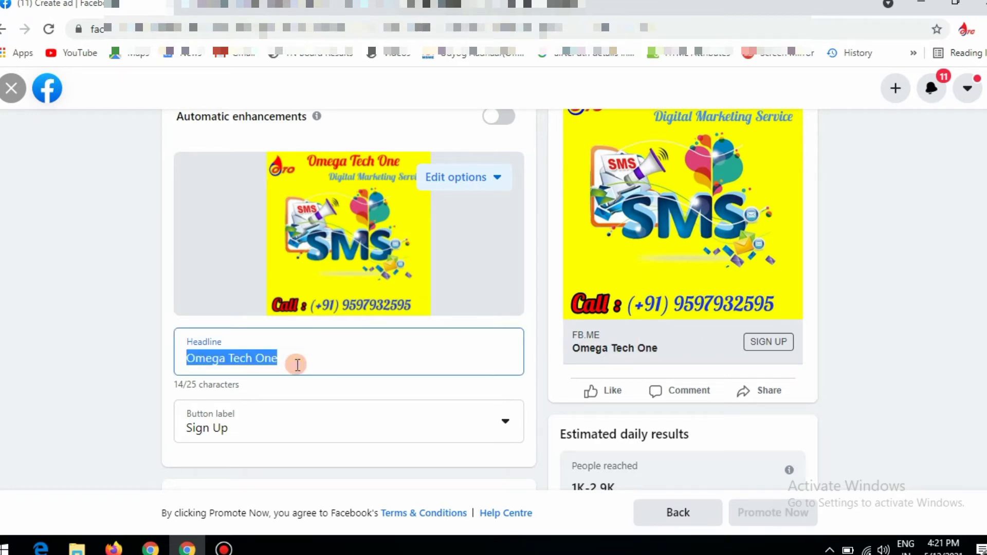
text(SMS software)
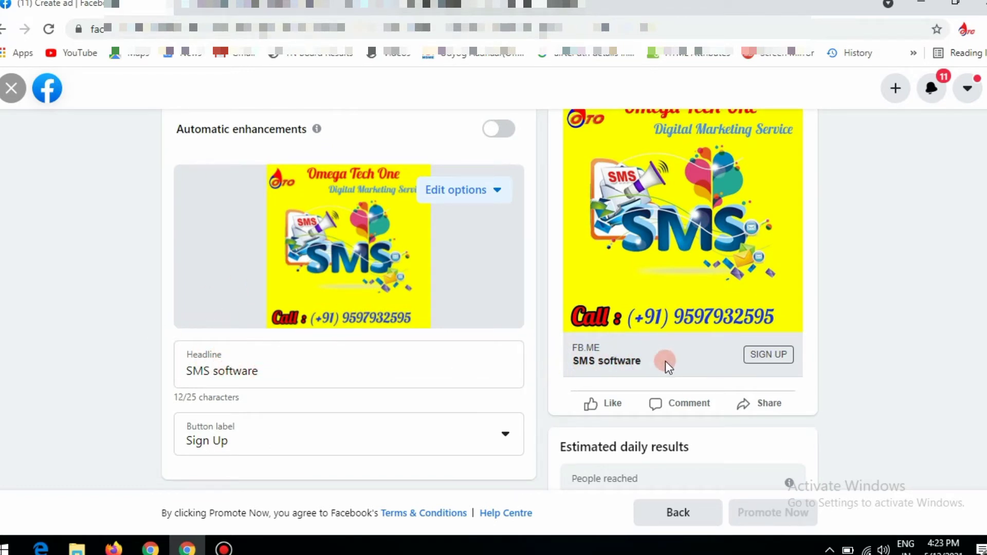
Change the ad's button label to Apply Now.
scroll(593, 263, down, 3)
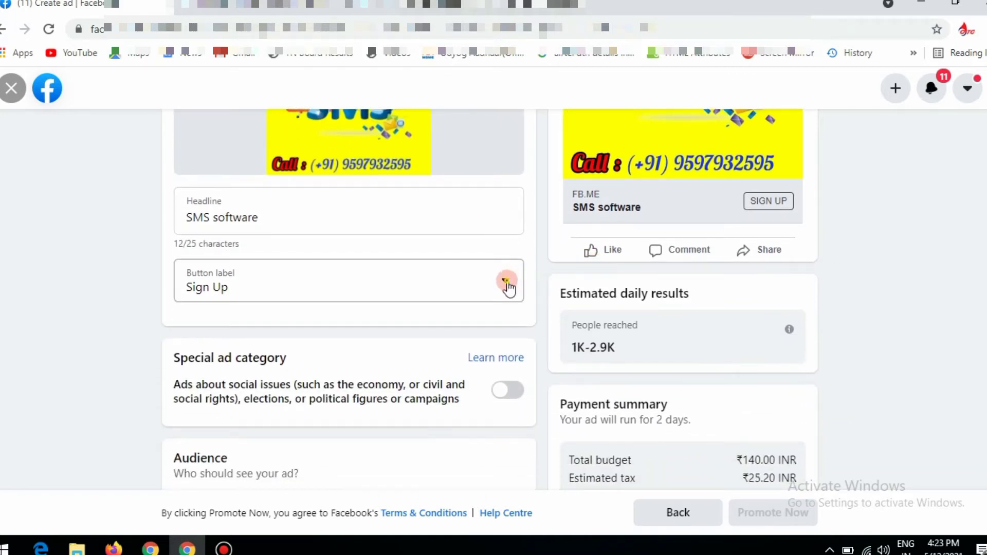
click(506, 282)
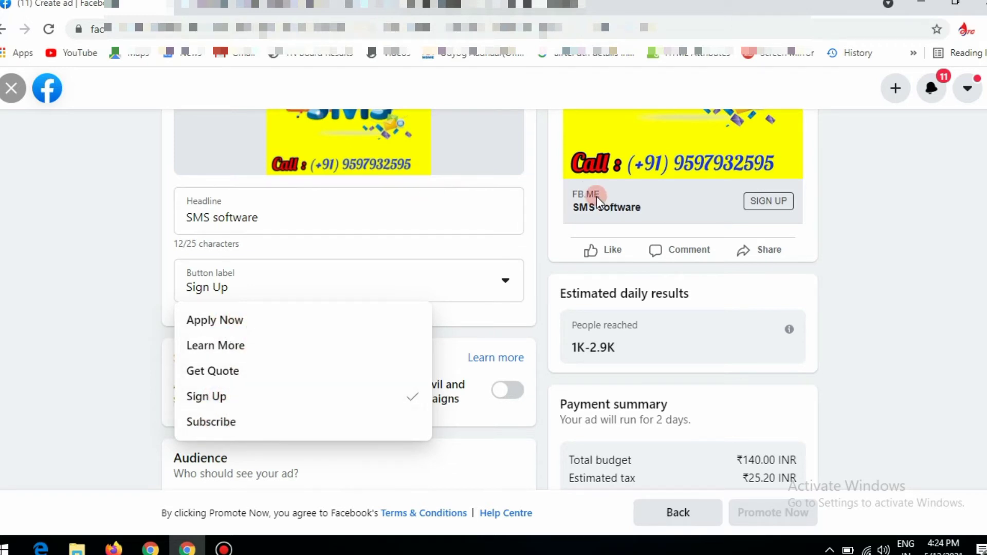
click(247, 324)
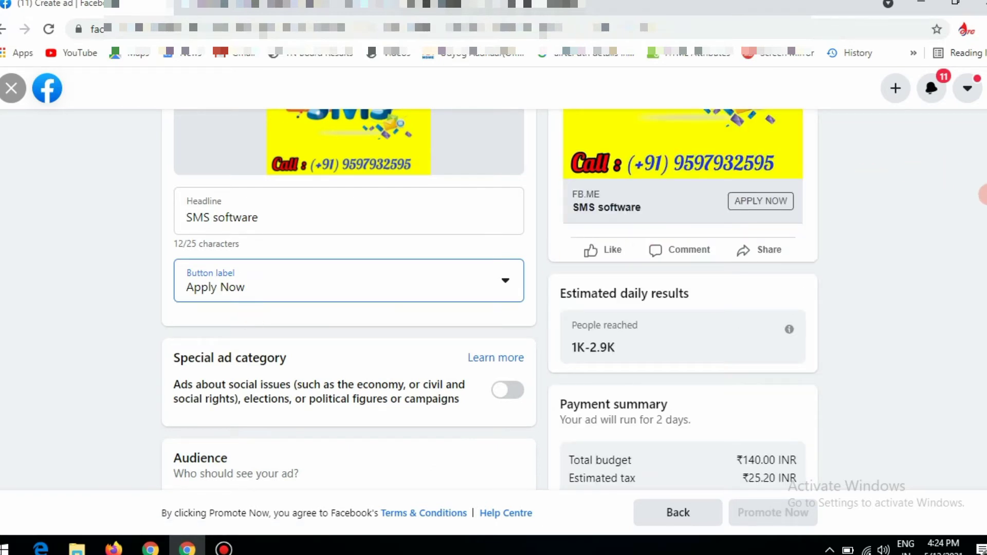
Create a new audience named "fresh audience" and remove the Madurai location from it.
scroll(489, 299, down, 3)
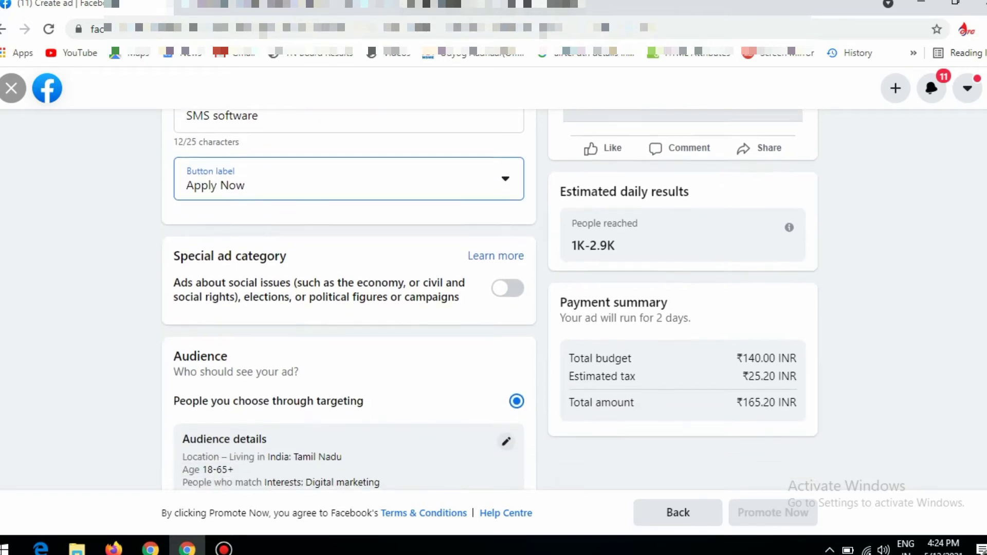
scroll(981, 277, down, 3)
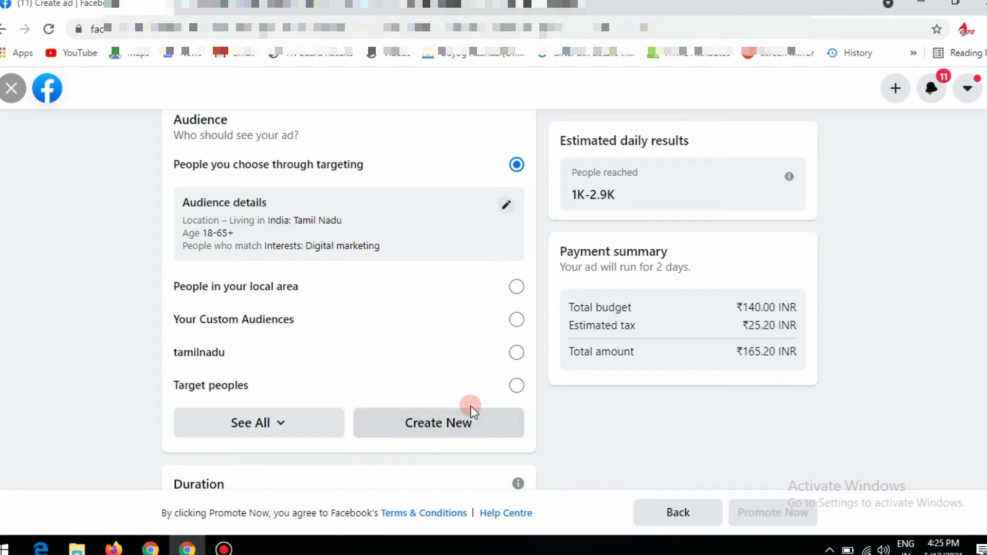
click(449, 431)
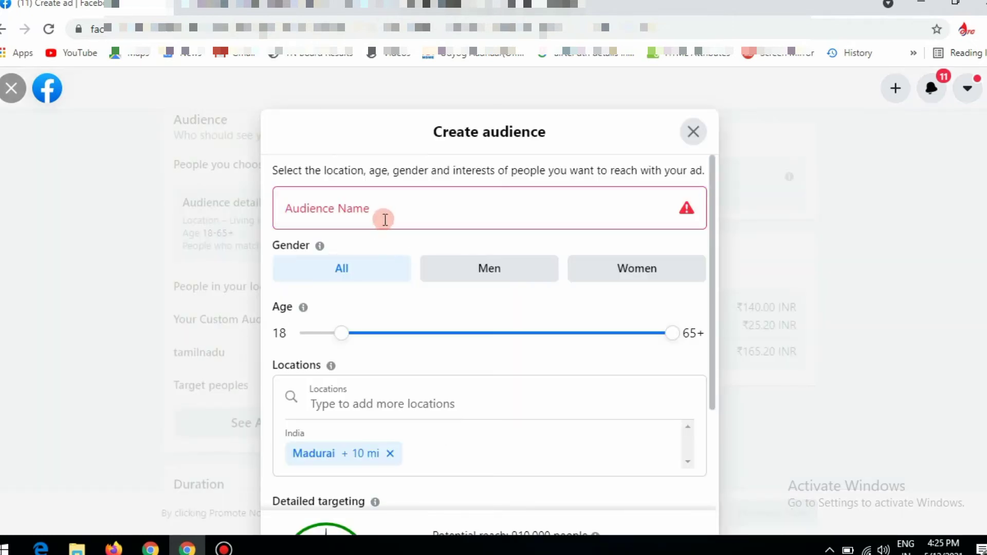
click(354, 211)
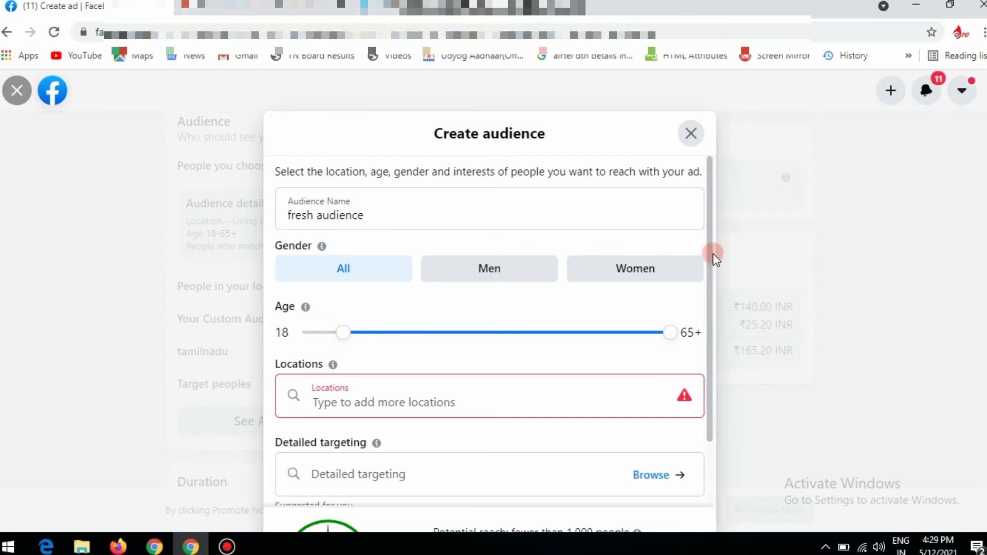
Search the audience locations for "tamilnadu" and add Tamil Nadu, India (County).
drag(711, 258, 712, 297)
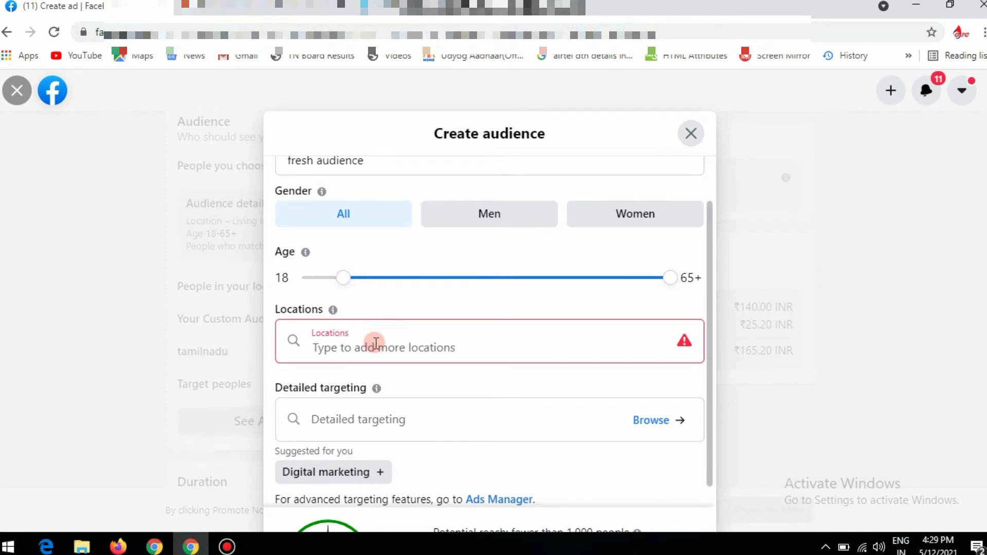
click(379, 346)
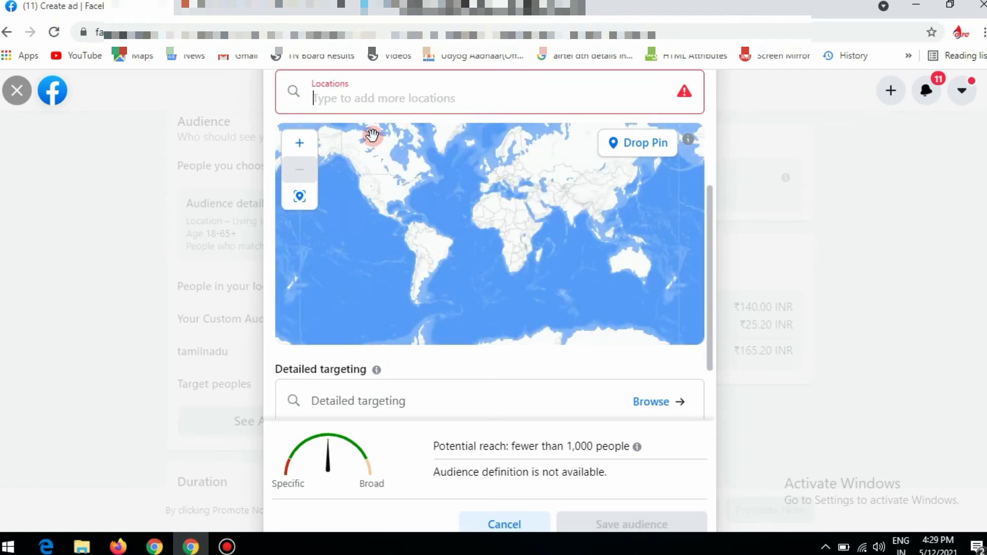
click(378, 99)
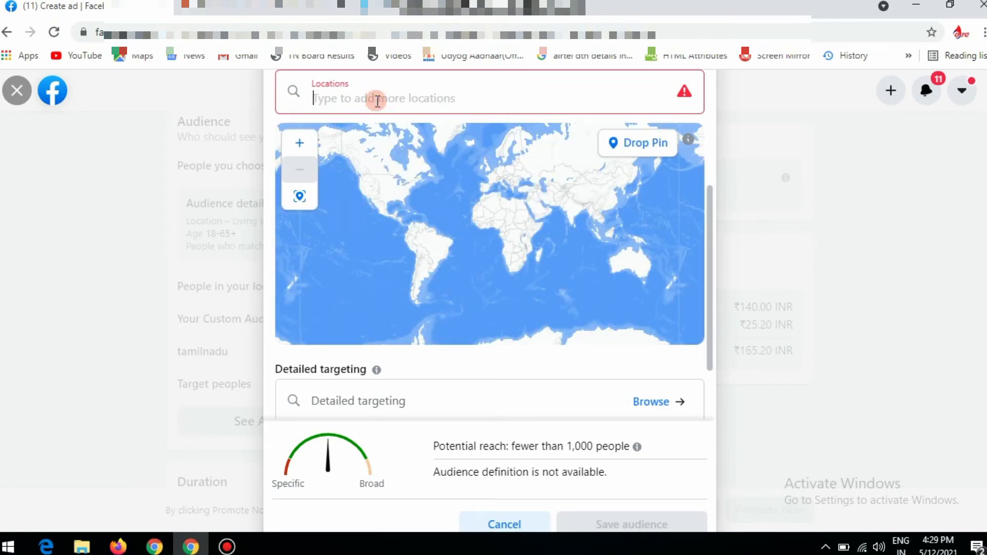
text(tam)
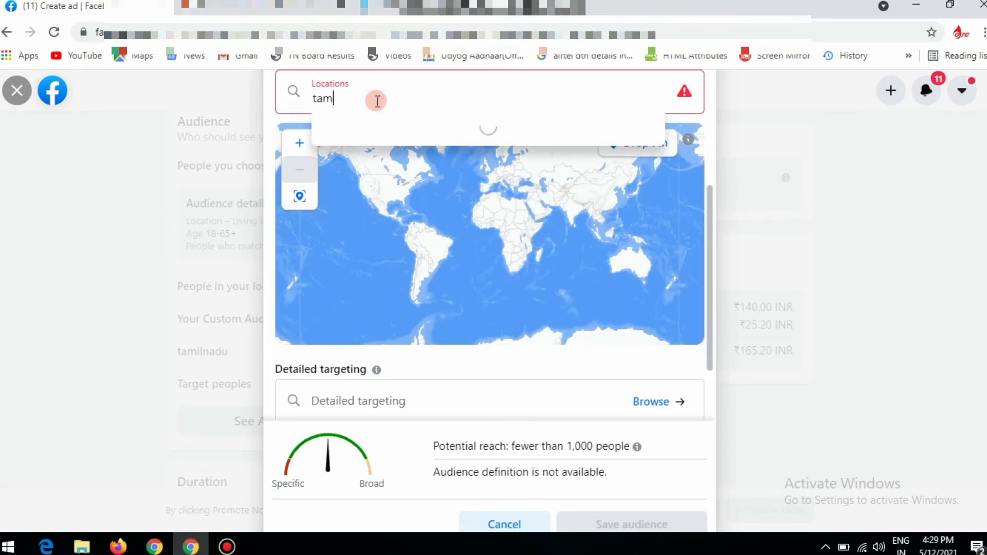
text(ilnadu)
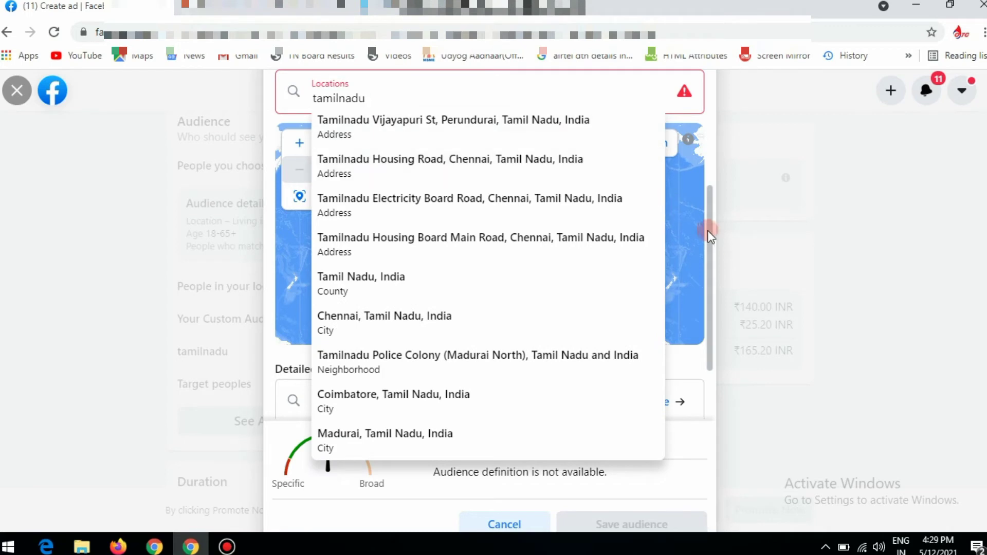
click(378, 277)
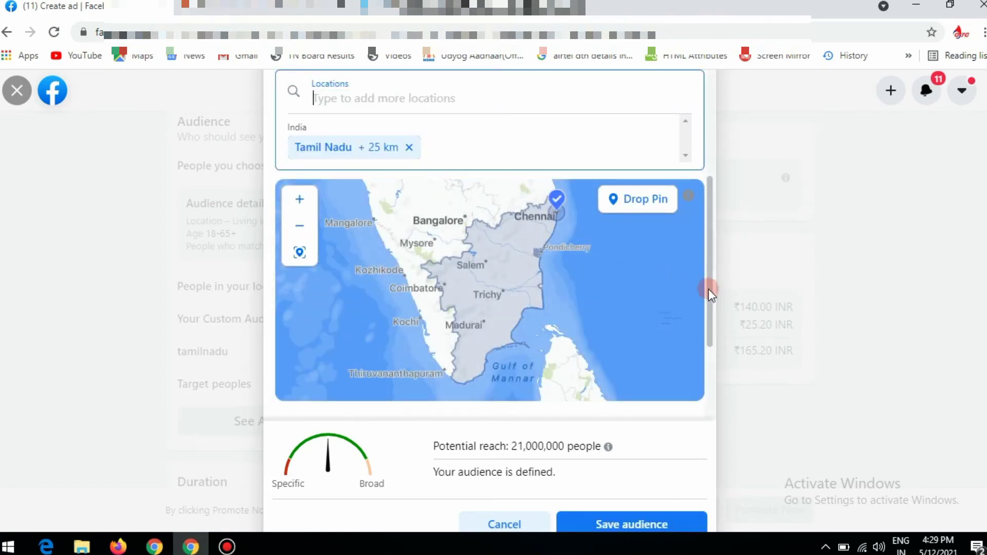
Search the audience's detailed targeting for "small busine" and add the Small business owners behaviour.
drag(711, 289, 714, 350)
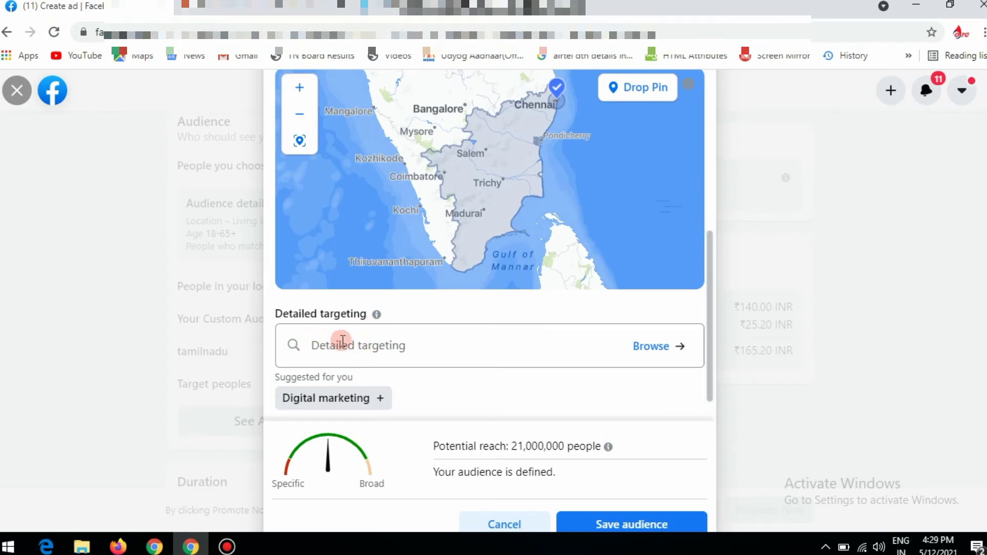
click(362, 348)
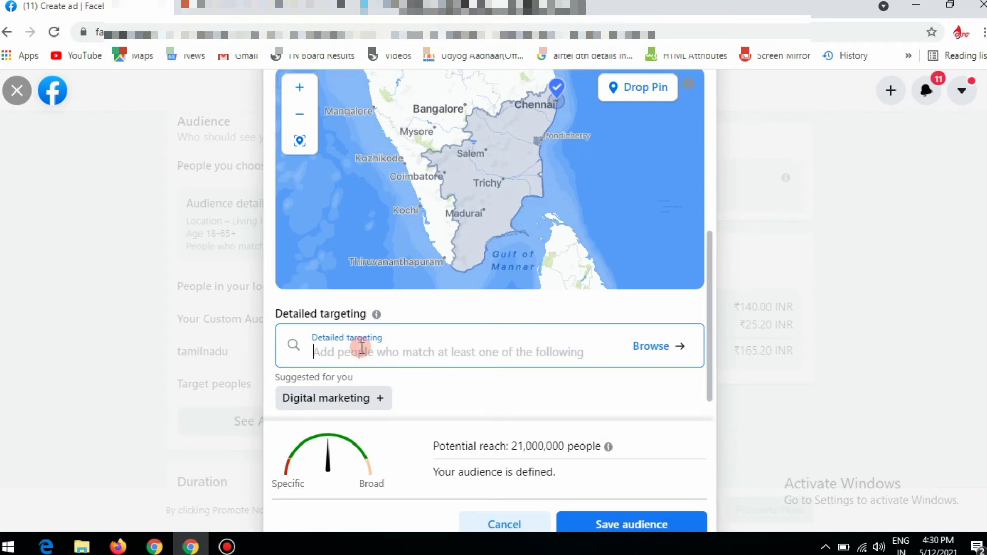
text(sma)
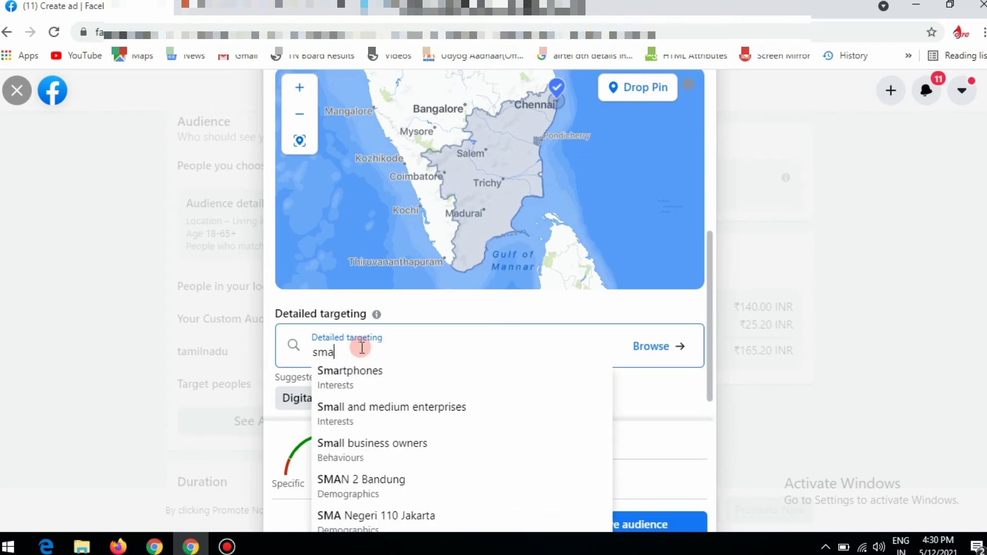
text(ll)
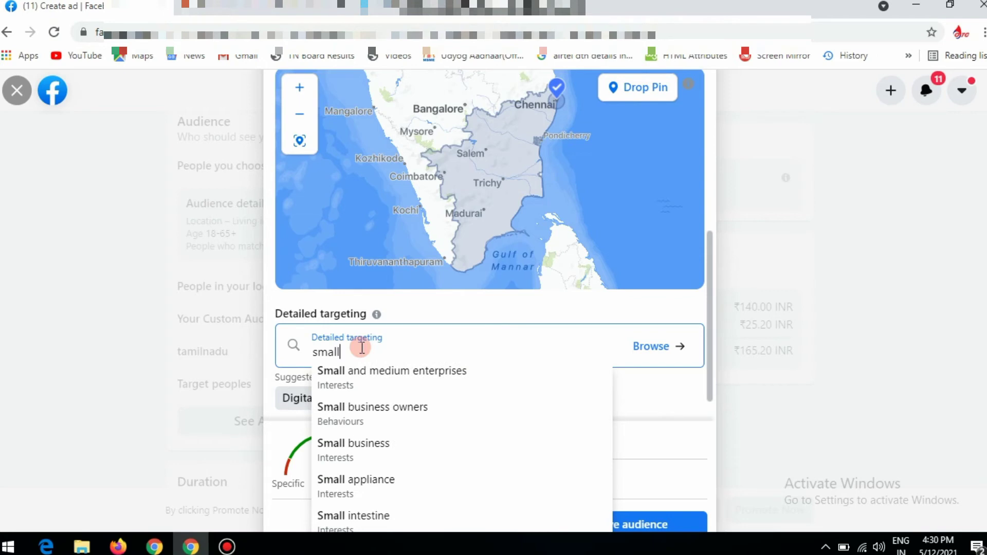
text( busine)
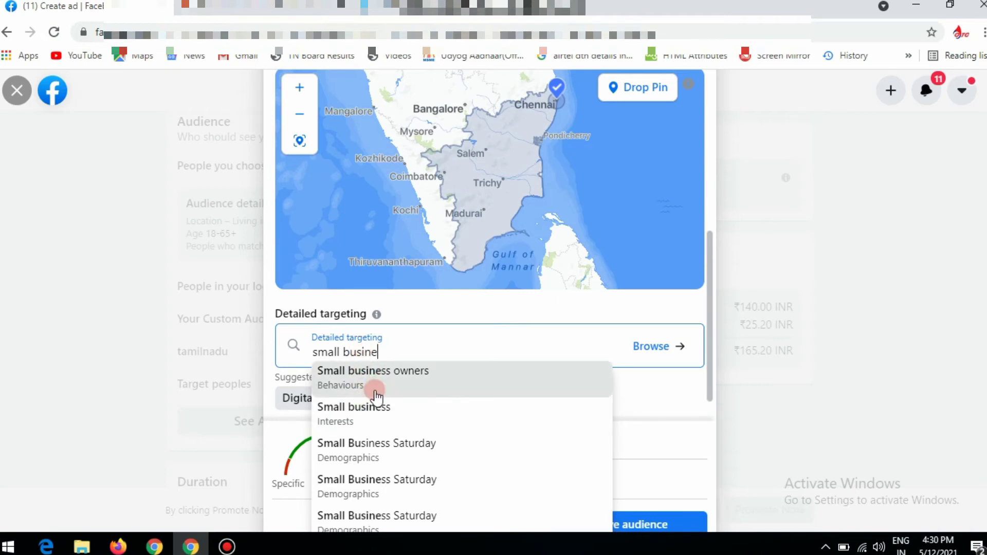
click(387, 379)
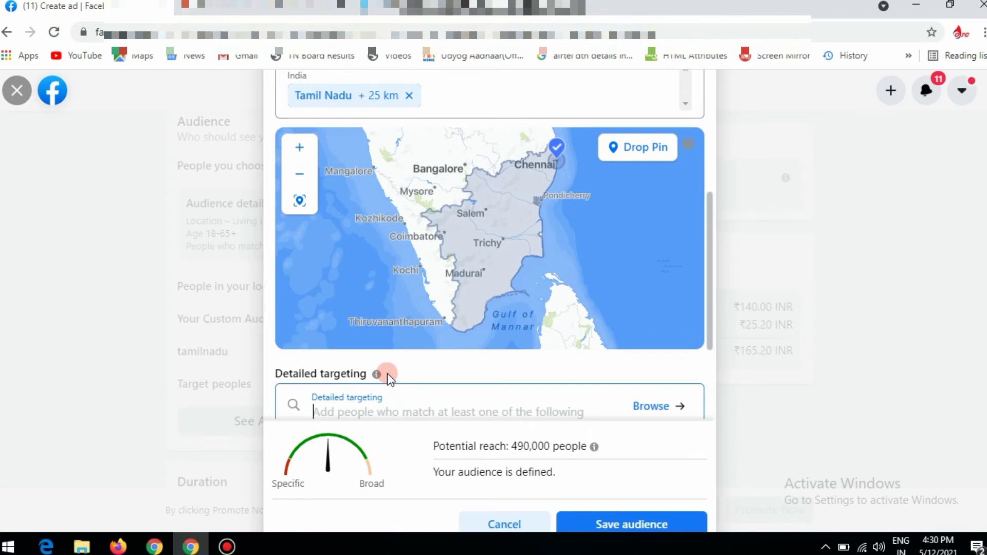
Search the detailed targeting for "digital ma" and add the Digital marketing interest to the audience.
drag(711, 344, 711, 389)
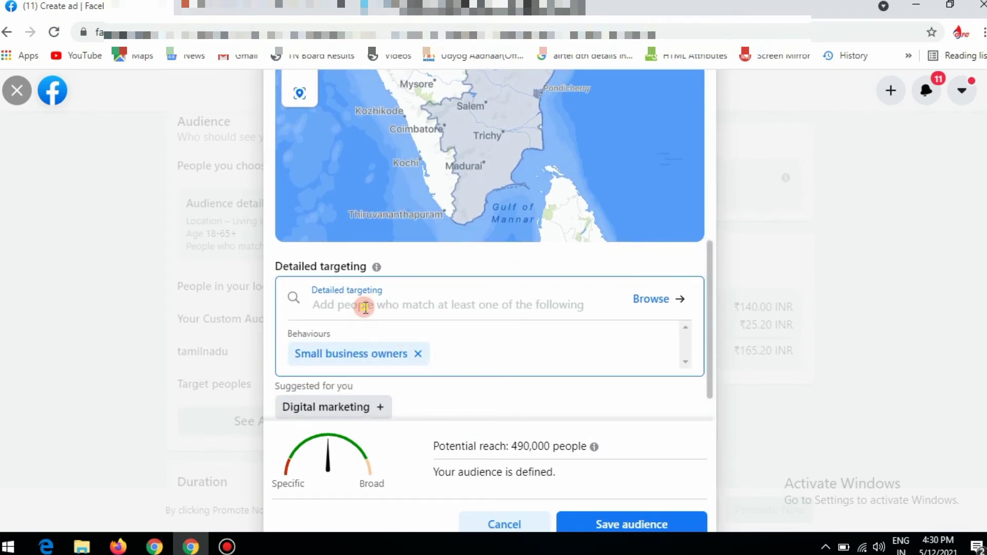
click(365, 307)
text(d)
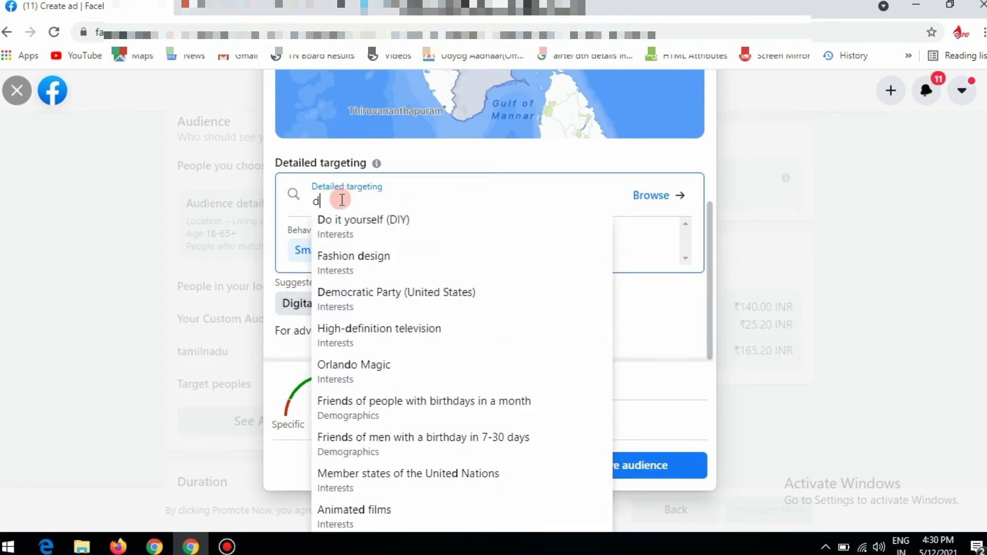
text(igital ma)
click(336, 227)
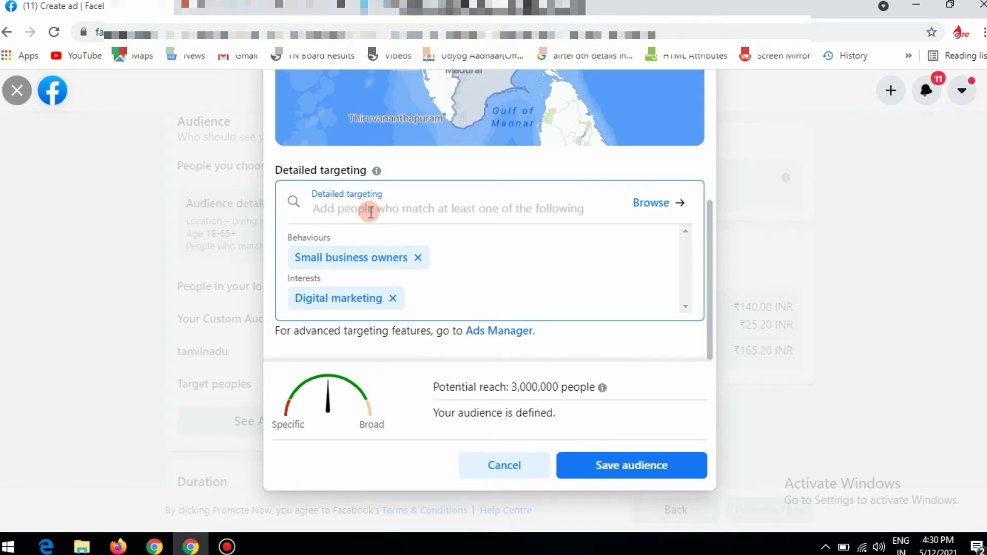
Search the detailed targeting for "menswear" and add the Menswear interest to the audience.
text(m)
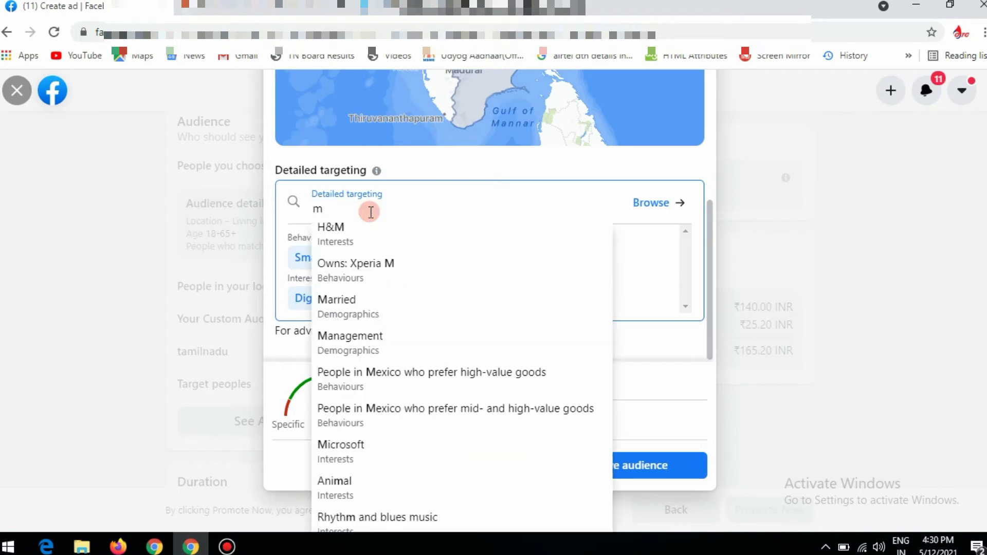
text(ens)
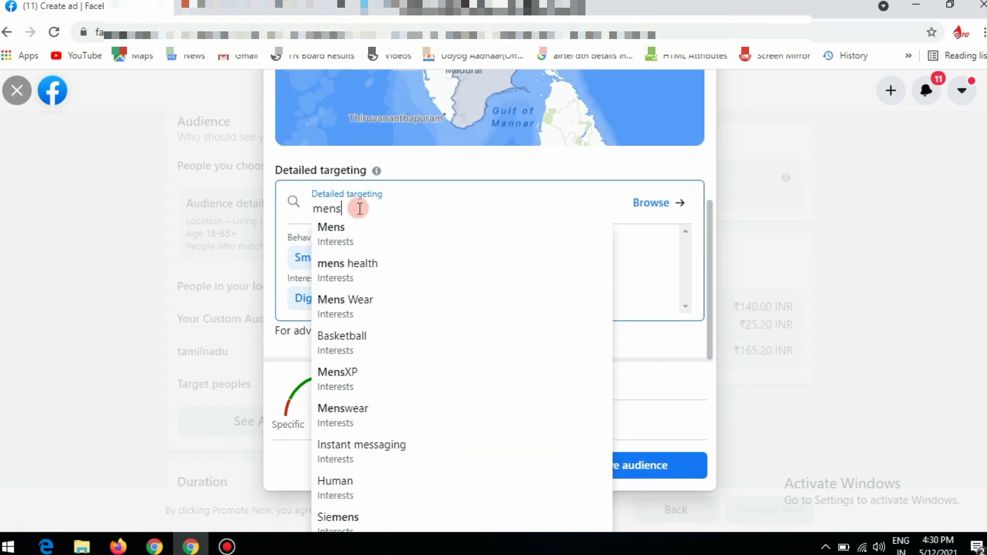
text(wear)
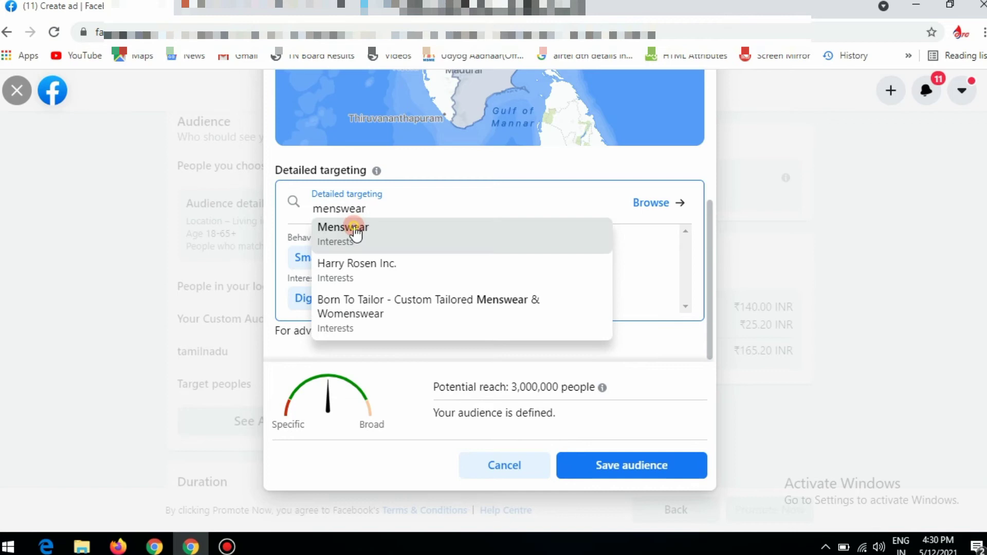
click(355, 232)
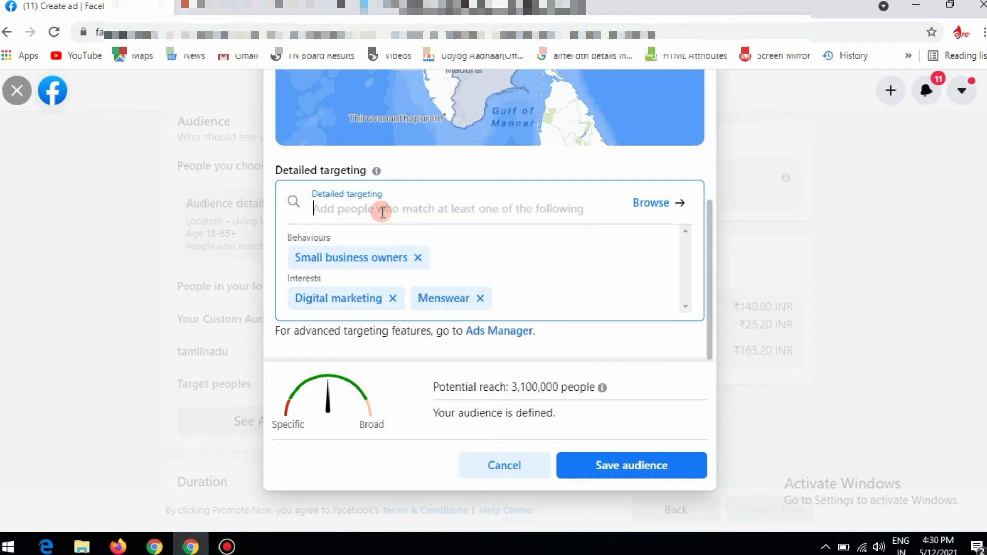
Search the detailed targeting for "beauty", add the Beauty salons interest, and save the audience.
text(beaut)
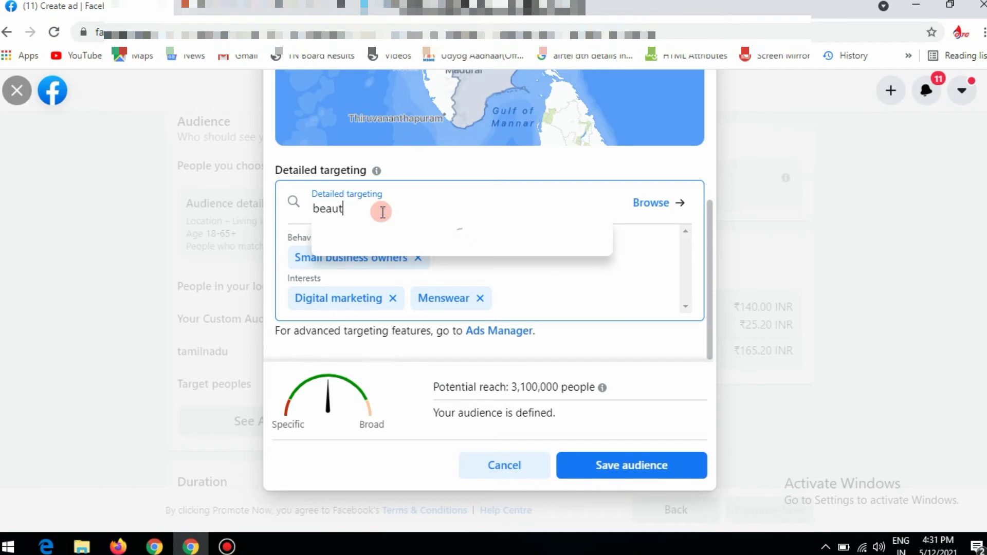
text(y)
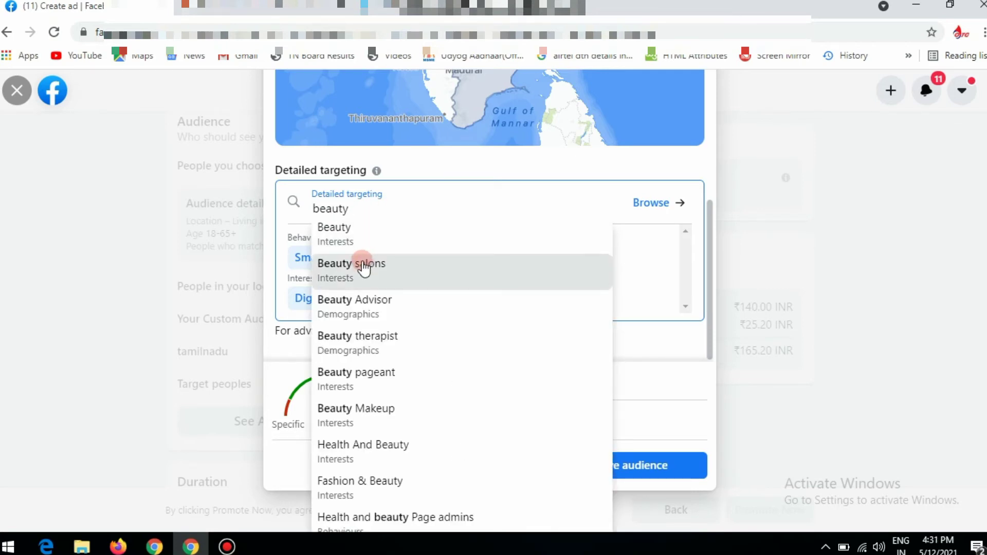
click(363, 264)
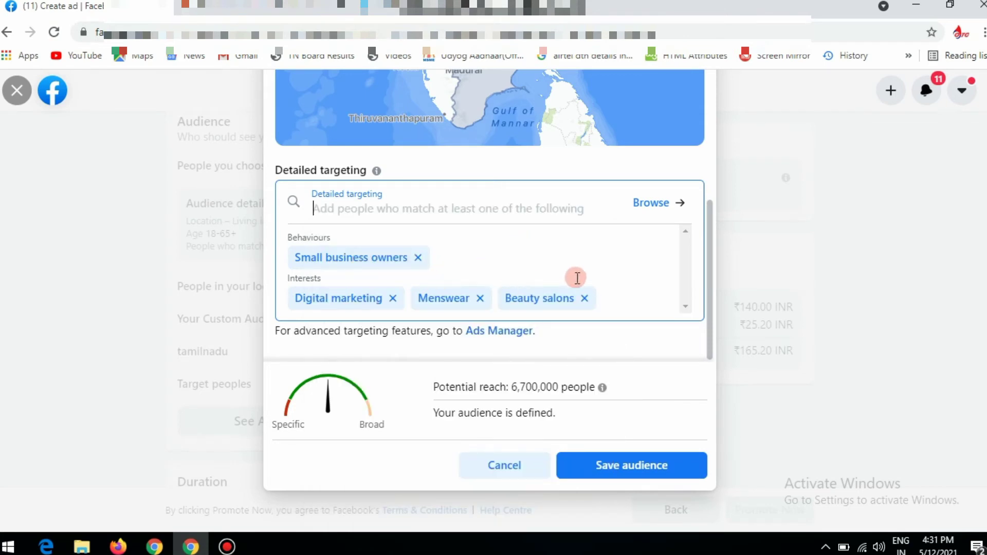
mouse_move(710, 261)
mouse_down()
mouse_move(710, 223)
mouse_move(712, 251)
mouse_up()
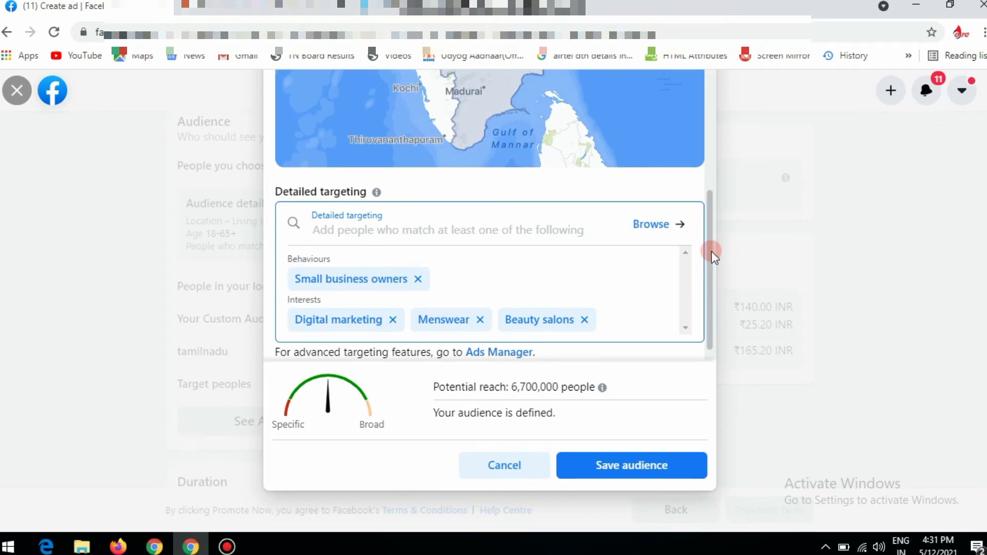
scroll(711, 252, down, 1)
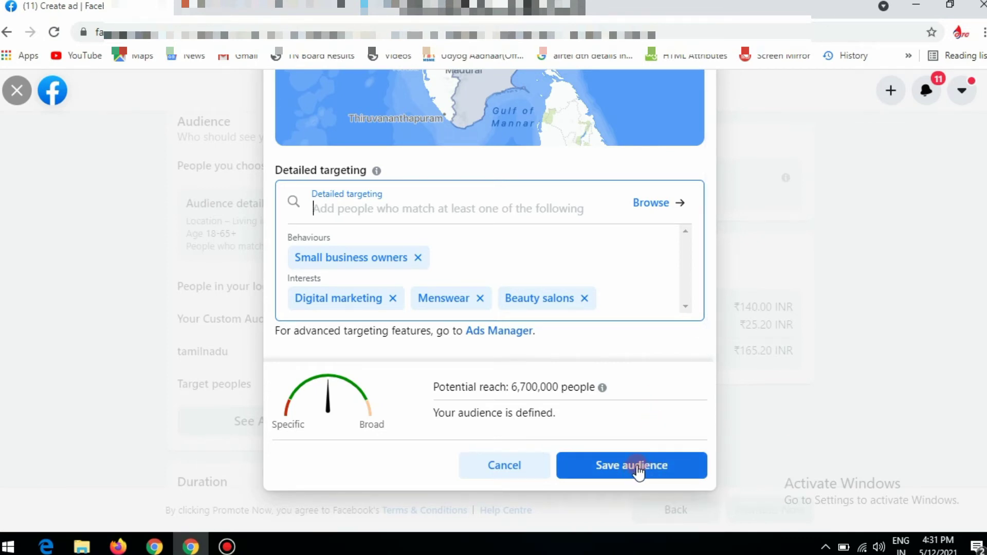
click(638, 469)
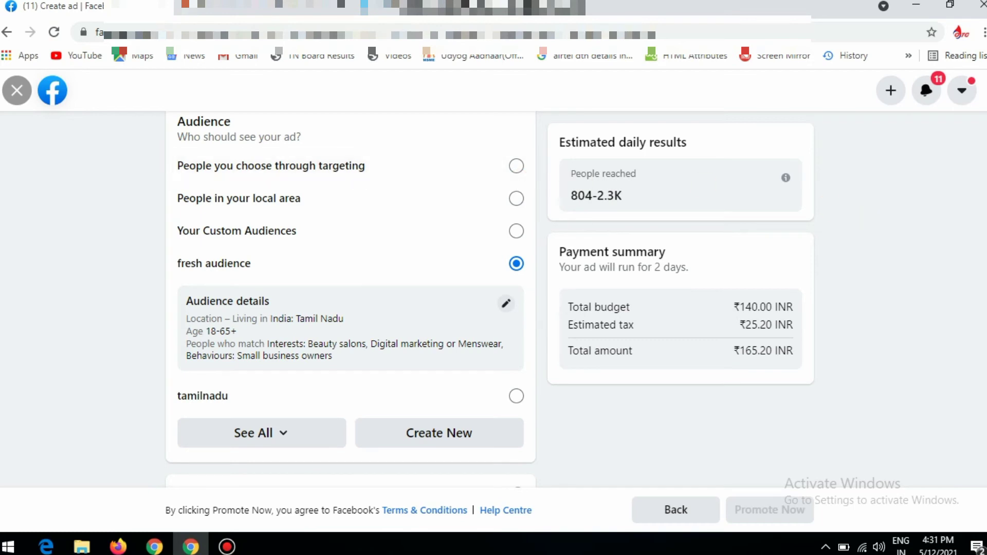
Switch the ad's audience to the saved "tamilnadu" audience.
scroll(881, 220, up, 2)
scroll(637, 312, down, 2)
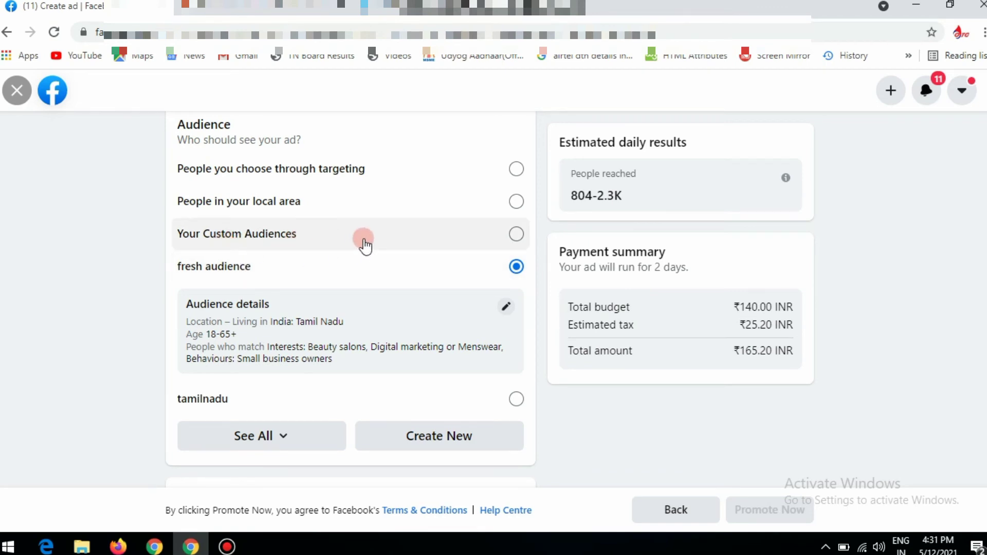
click(515, 399)
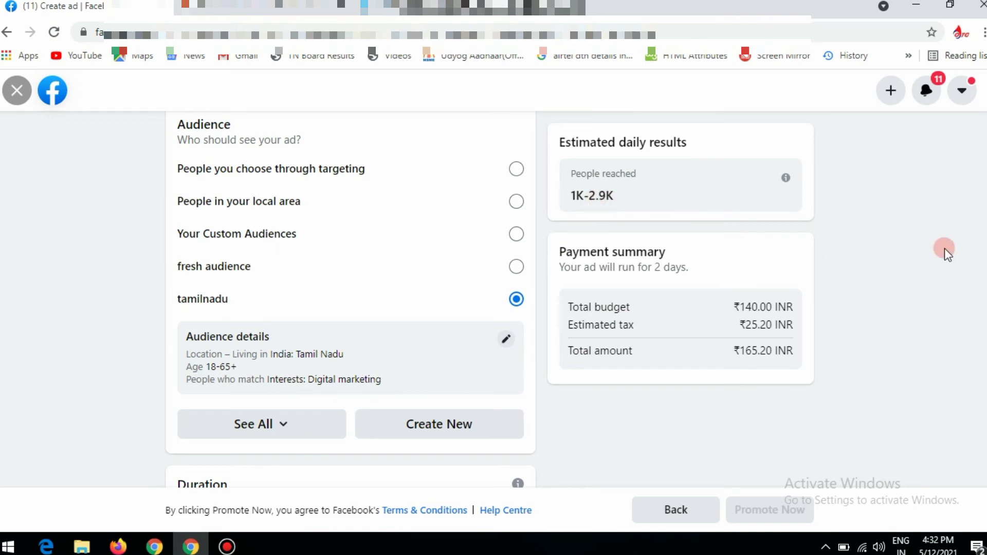
Set the ad's duration to 5 days.
scroll(350, 299, down, 2)
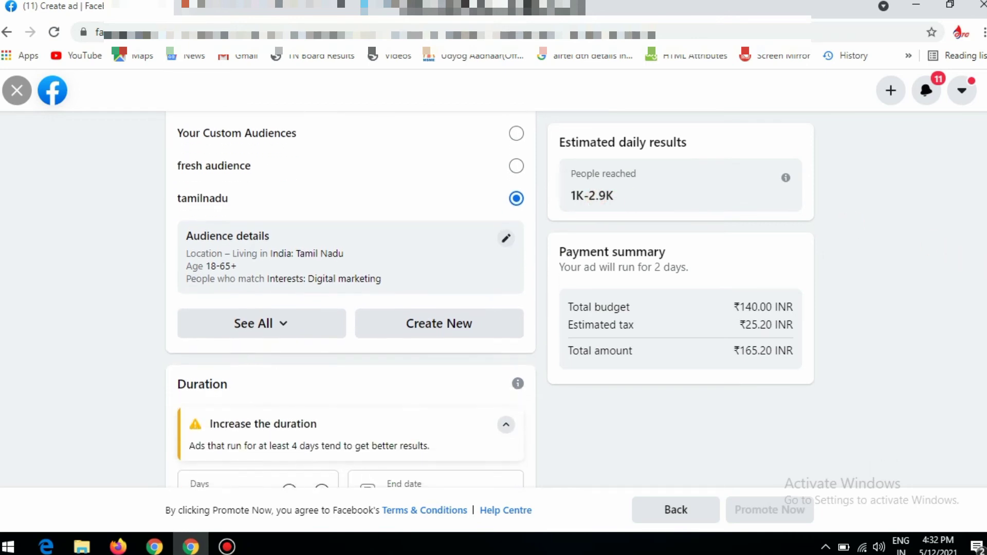
scroll(350, 300, up, 6)
scroll(350, 300, down, 8)
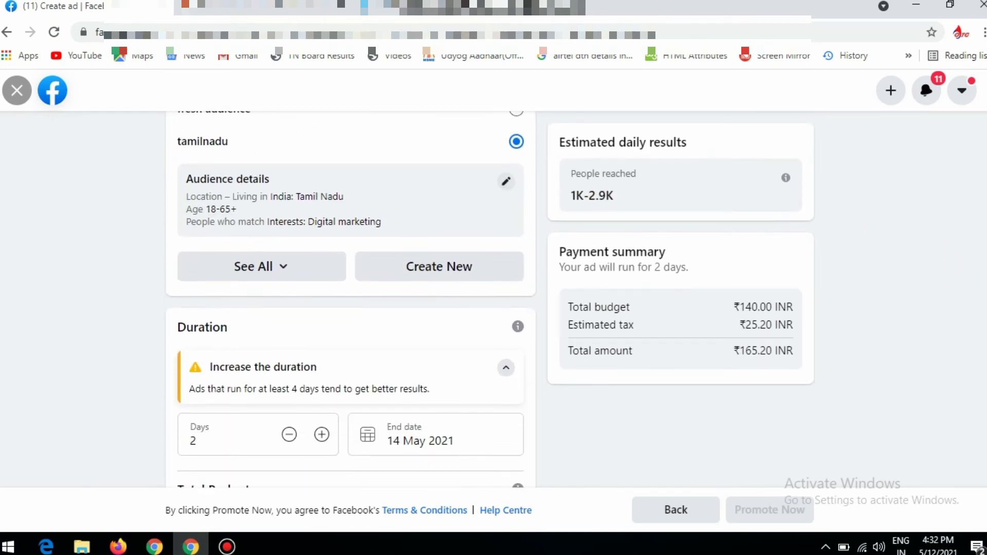
scroll(350, 300, down, 3)
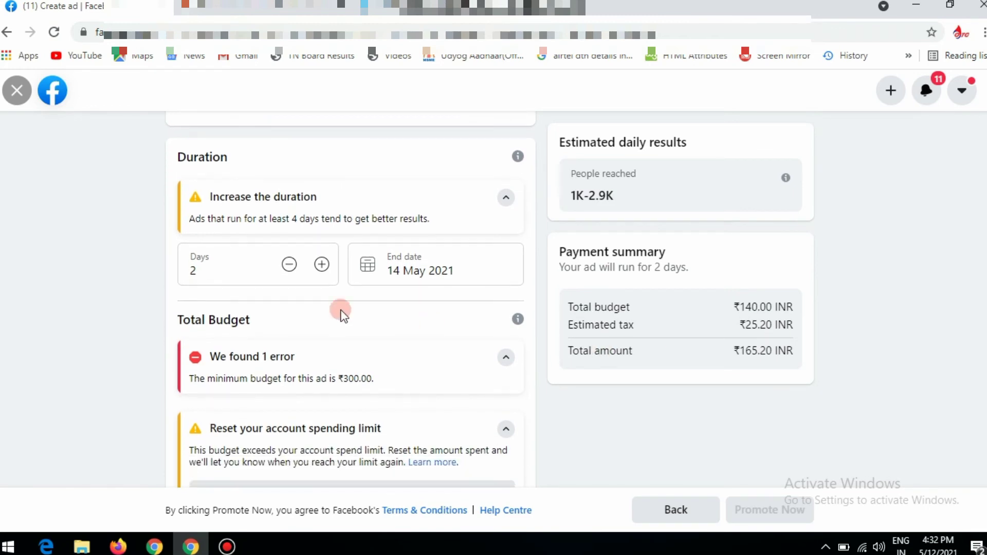
click(234, 271)
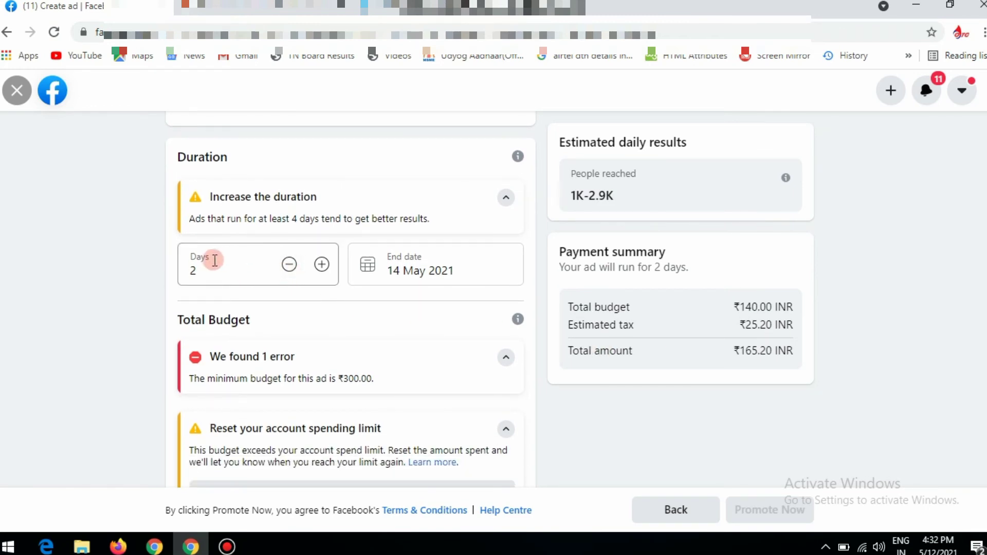
click(322, 266)
click(322, 266)
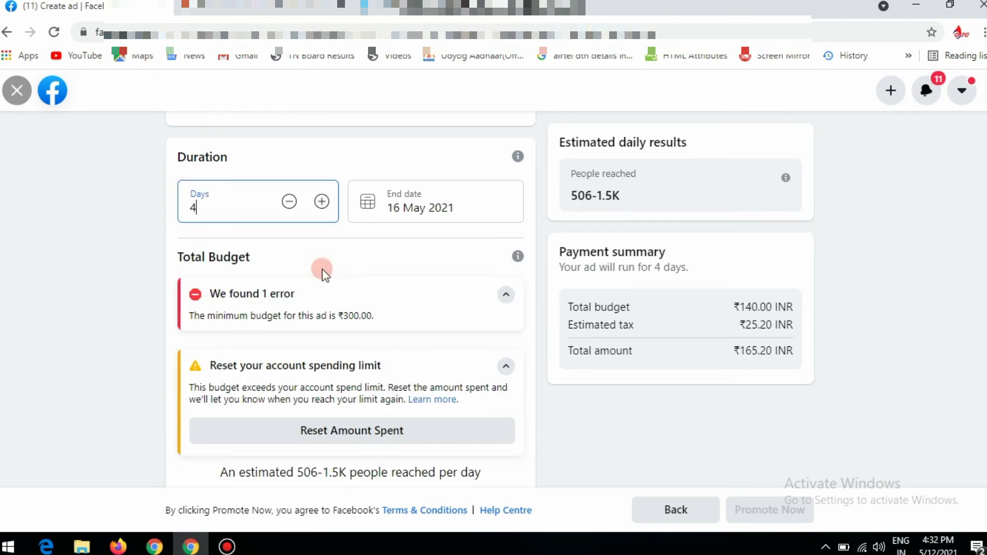
click(322, 202)
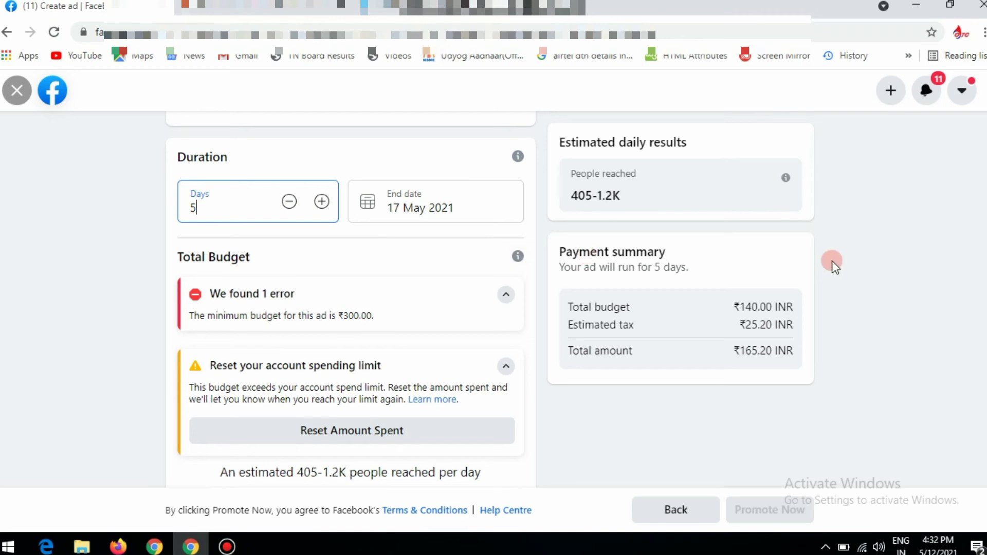
Try to reset the account's amount spent, and raise the ad's total budget past ₹400.
scroll(674, 323, down, 3)
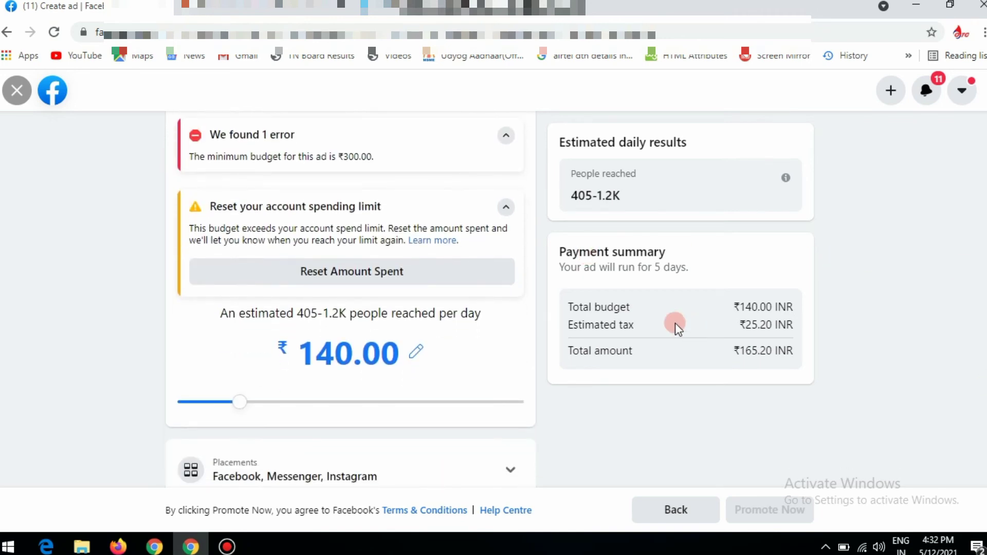
click(385, 277)
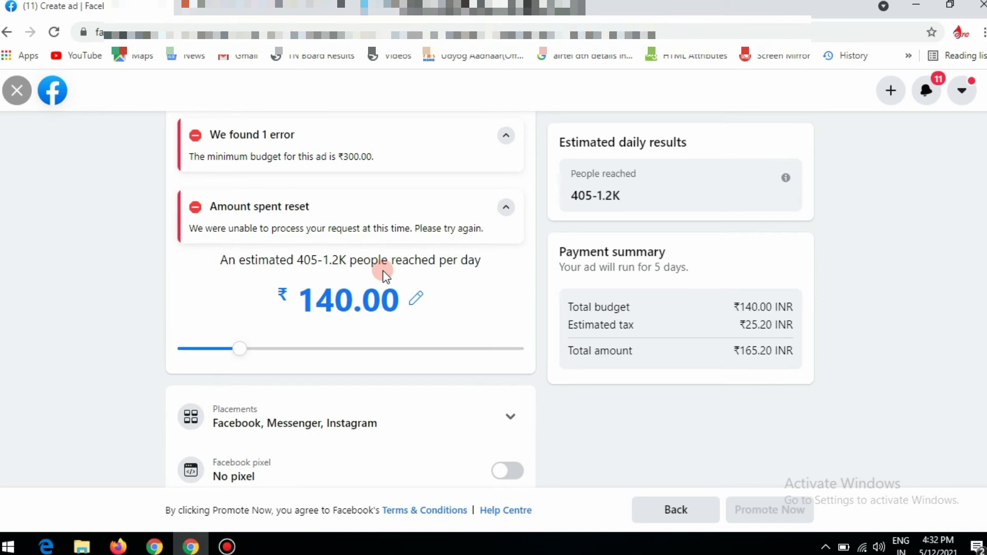
drag(238, 351, 350, 362)
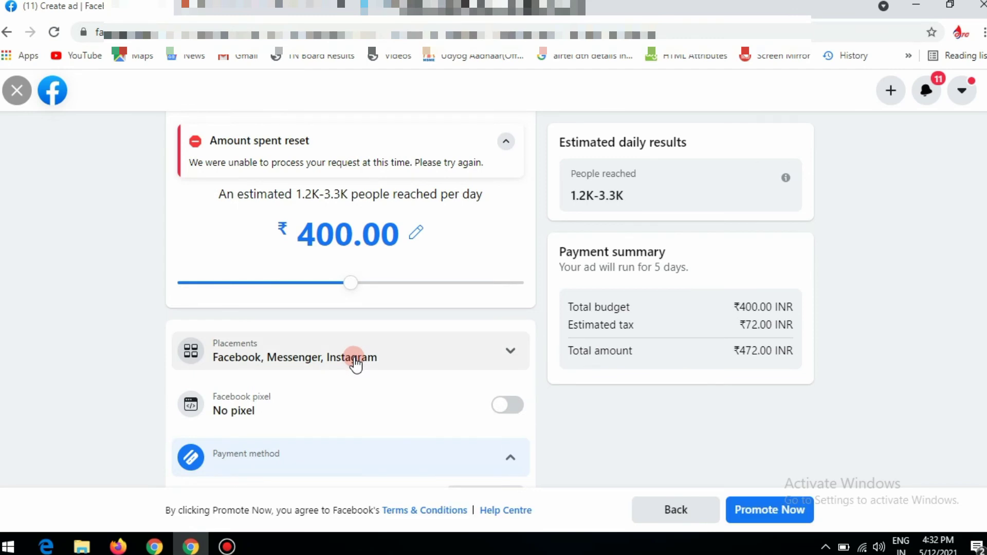
drag(351, 292, 471, 295)
drag(471, 292, 475, 292)
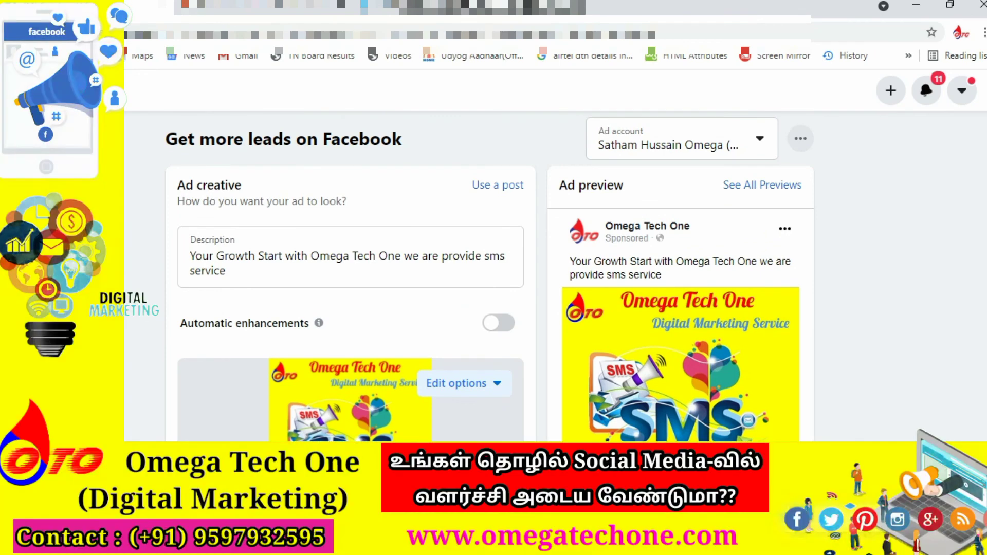
scroll(489, 276, down, 1)
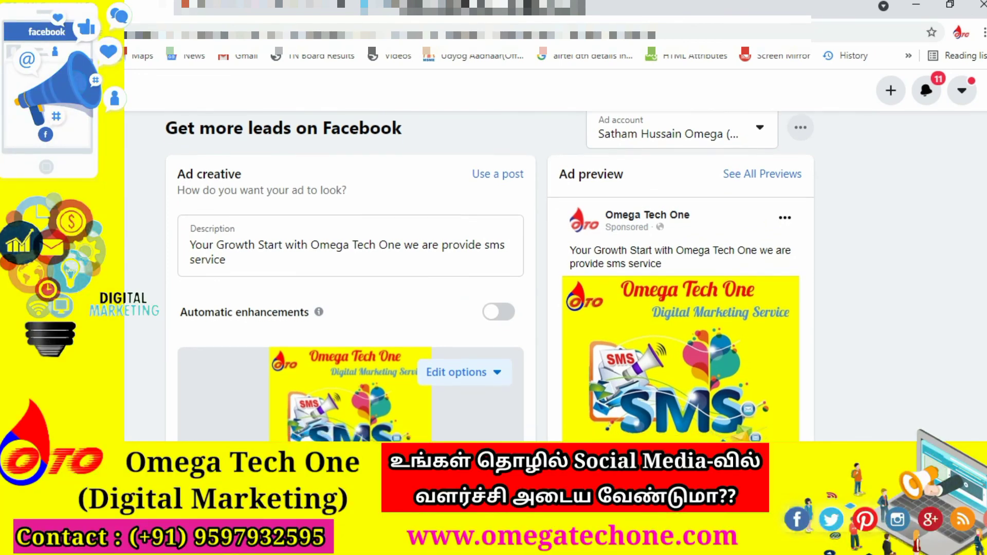